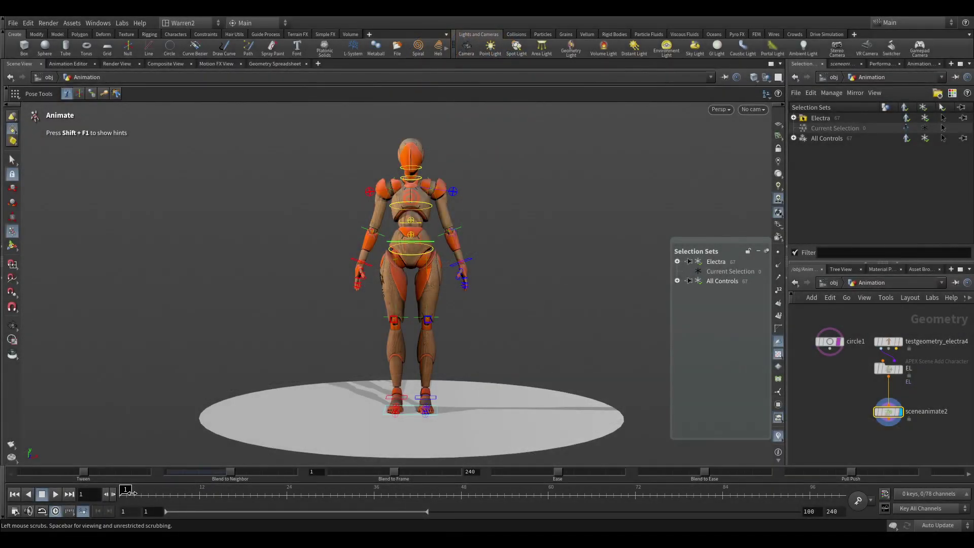
# - Check that Configure Ragdoll is enabled on the Electra test geometry node, and reselect the sceneanimate2 node
pyautogui.moveTo(126, 493)
pyautogui.mouseDown()
pyautogui.moveTo(163, 494)
pyautogui.moveTo(123, 494)
pyautogui.mouseUp()
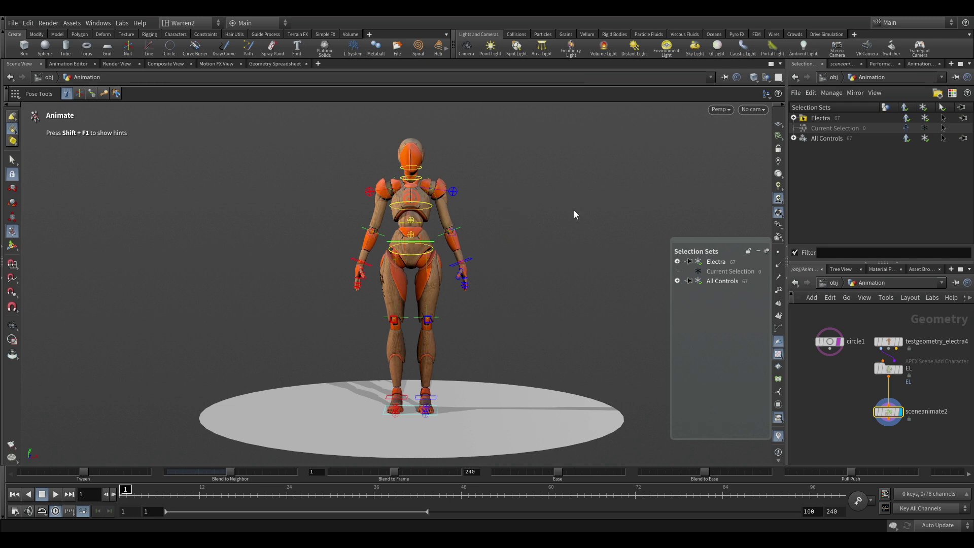
pyautogui.moveTo(904, 320); pyautogui.dragTo(889, 347)
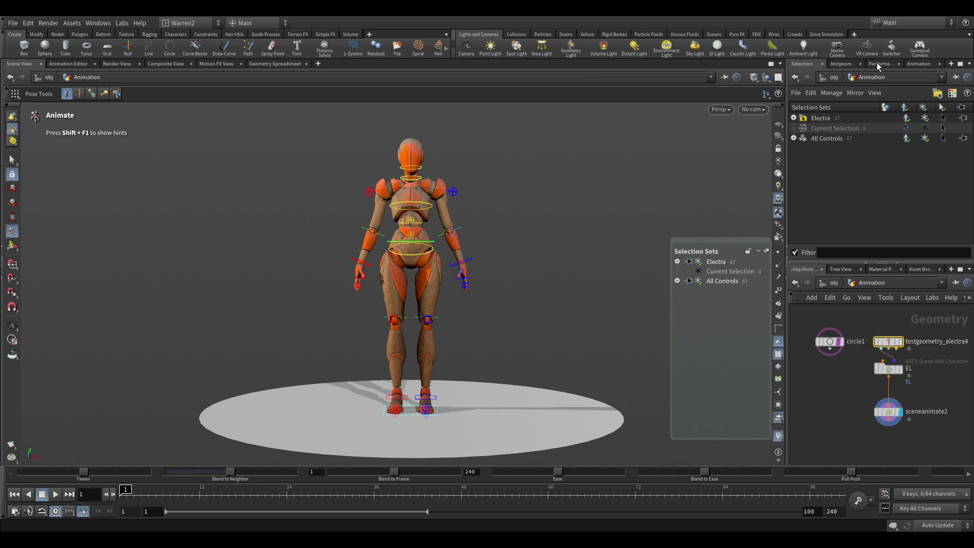
pyautogui.click(843, 63)
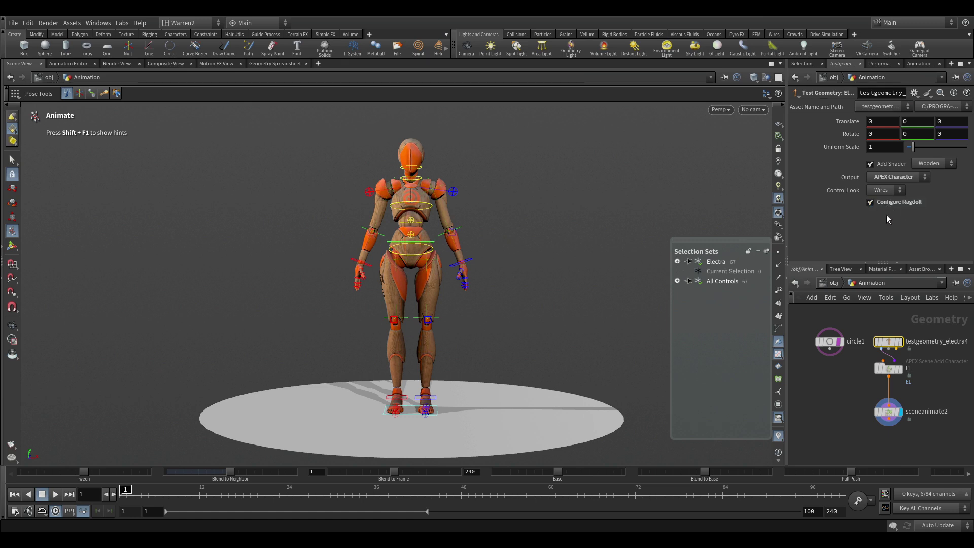
pyautogui.click(878, 421)
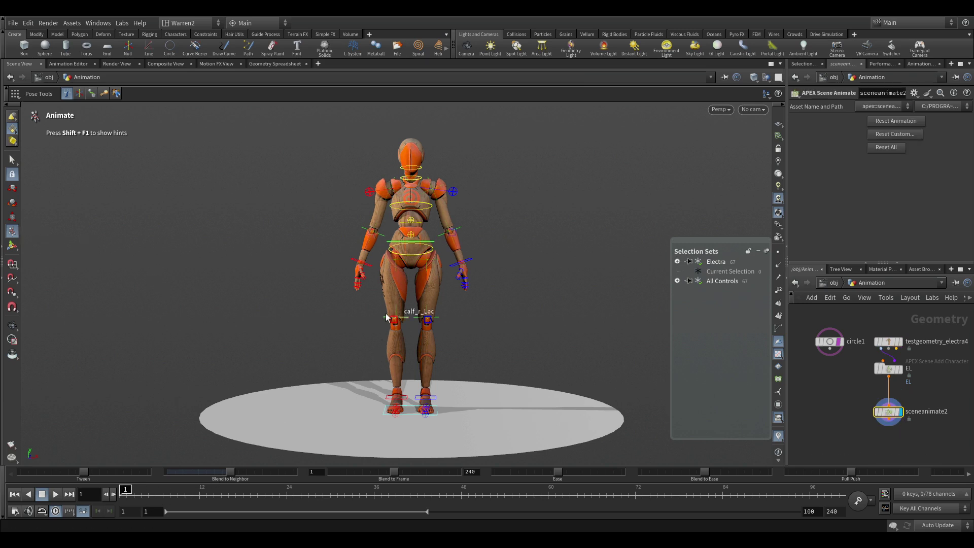
# - Expand the All Controls selection set and add a Ragdoll setup to the Electra character
pyautogui.click(678, 281)
pyautogui.press('c')
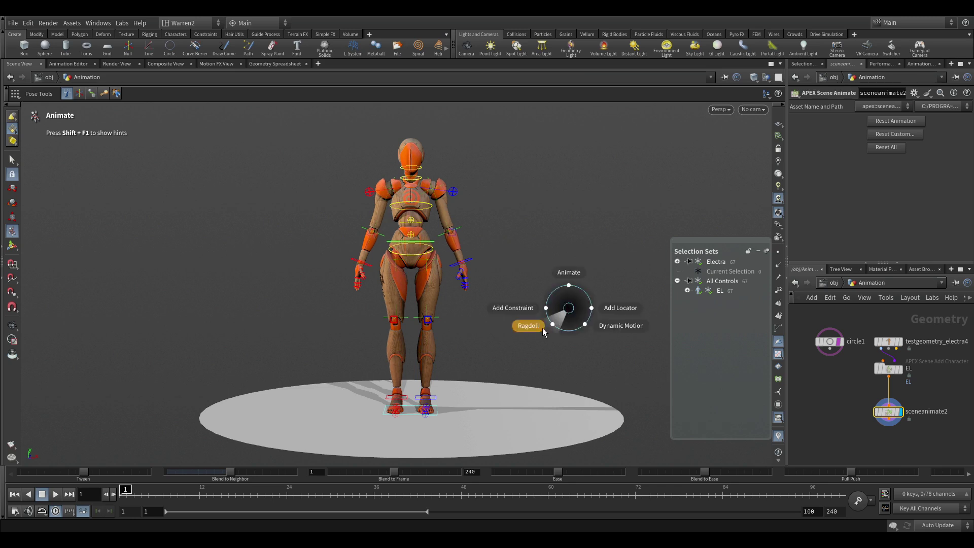
pyautogui.click(544, 328)
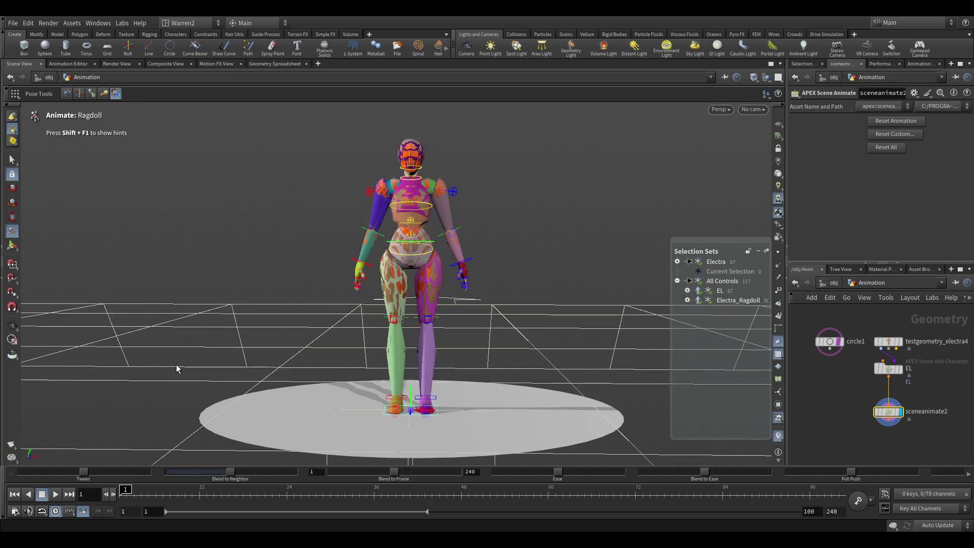
# - Turn off Ground Display in the solver's ragdoll settings and enable Auto Reload Target Animation
pyautogui.press('n')
pyautogui.click(141, 336)
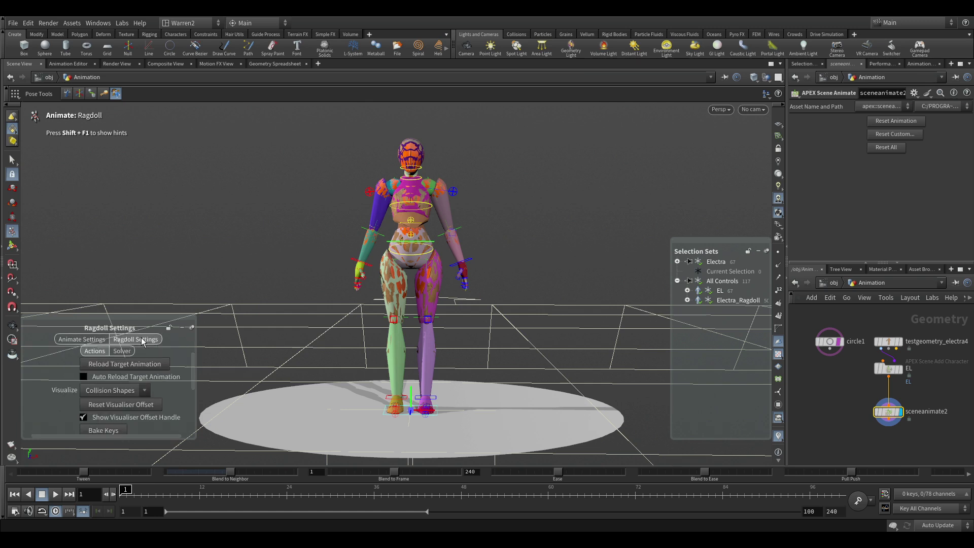
pyautogui.scroll(-3, 129, 355)
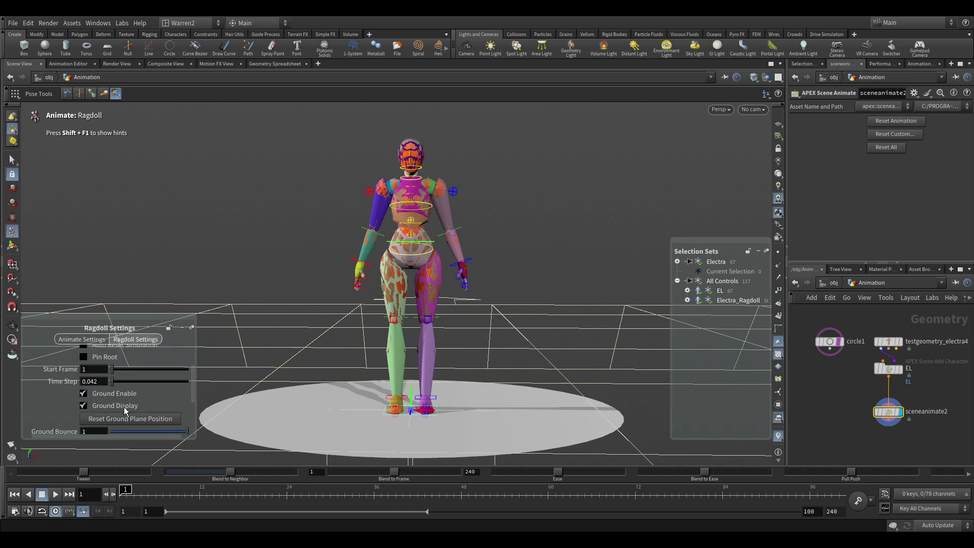
pyautogui.click(84, 405)
pyautogui.scroll(2, 138, 376)
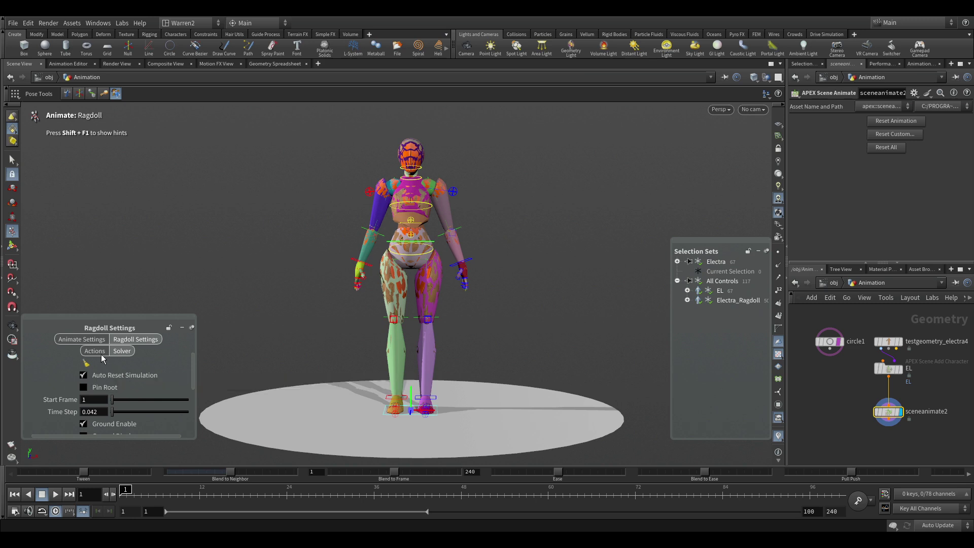
pyautogui.click(101, 354)
pyautogui.click(106, 377)
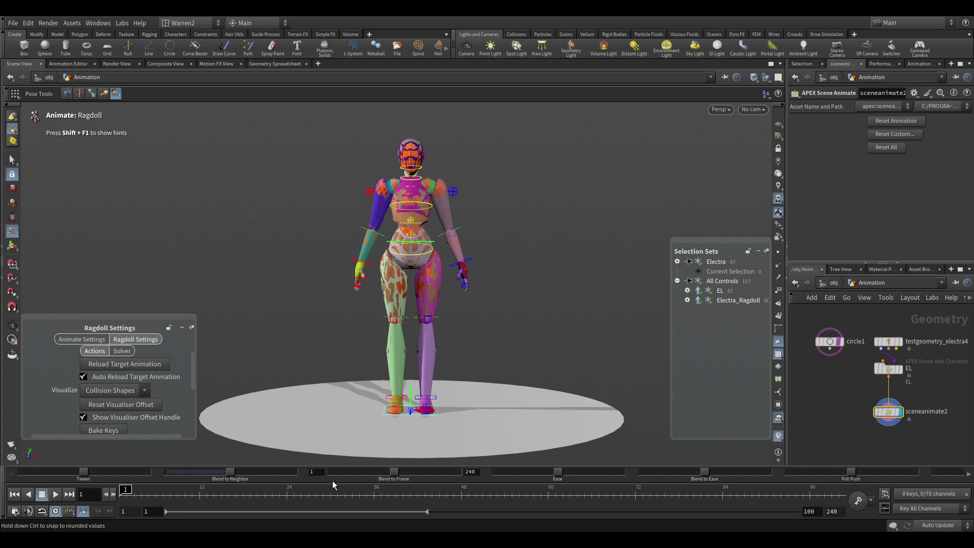
# - Scrub the timeline to preview the ragdoll simulation and return to frame 1
pyautogui.click(209, 502)
pyautogui.moveTo(209, 503); pyautogui.dragTo(121, 495)
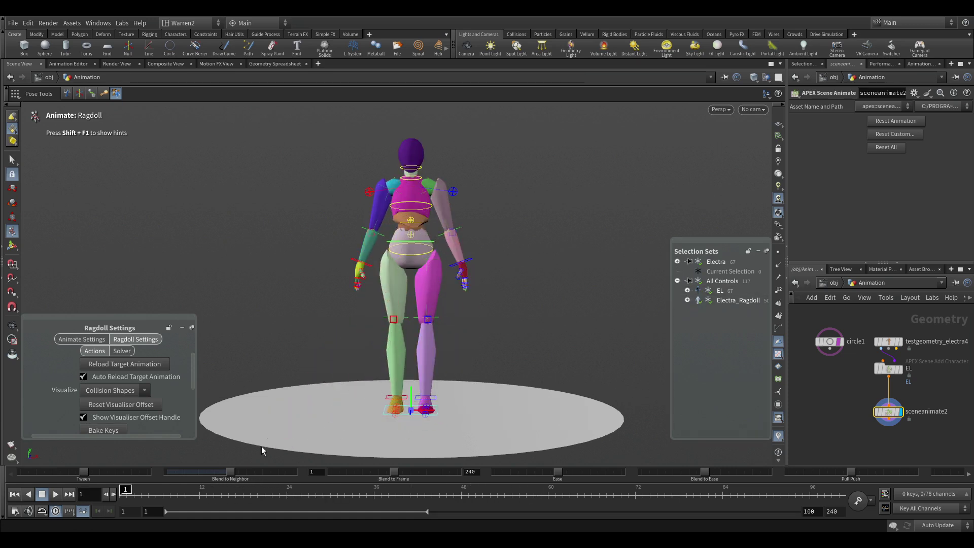
pyautogui.moveTo(157, 501); pyautogui.dragTo(125, 500)
# - Hide the EL rig controls and select the ragdoll's pelvis, legs and feet
pyautogui.moveTo(453, 305); pyautogui.dragTo(369, 379)
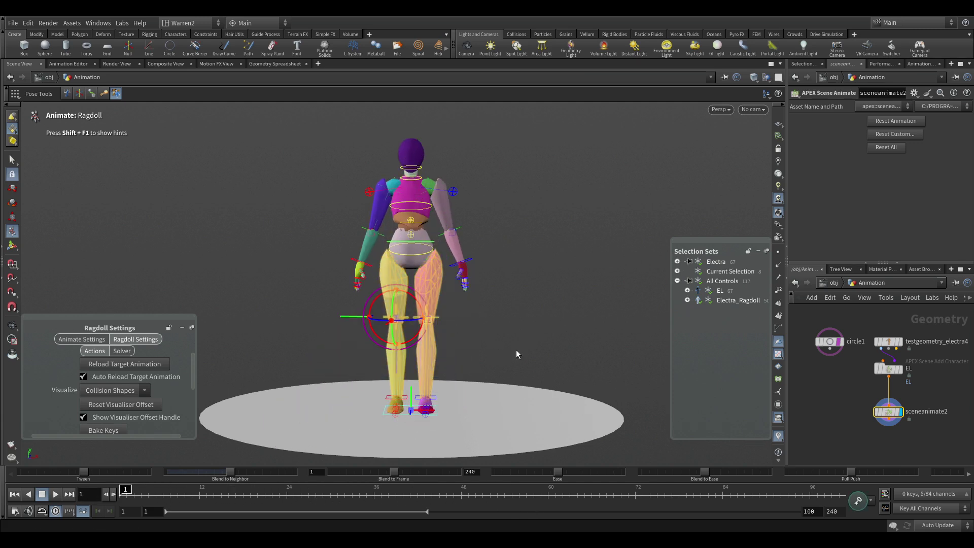
pyautogui.click(710, 291)
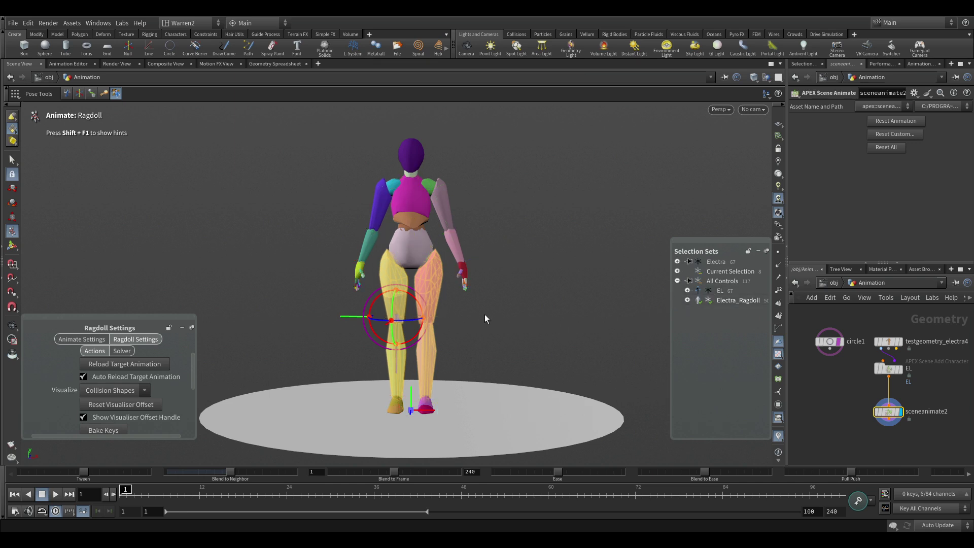
pyautogui.moveTo(450, 315); pyautogui.dragTo(330, 426)
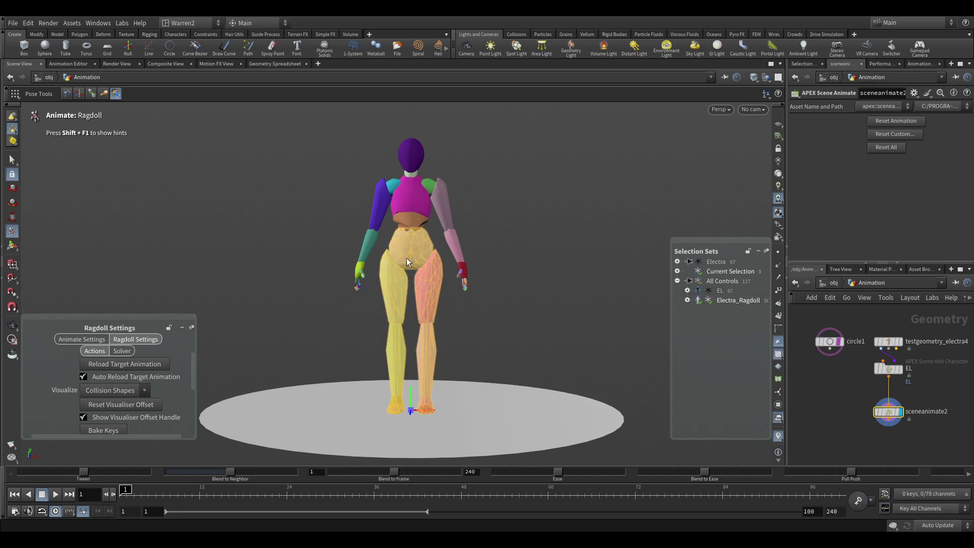
# - Show the Animated ragdoll parameters of the selected lower-body pieces and move the parameter window clear of the character
pyautogui.hotkey('shift', 'f')
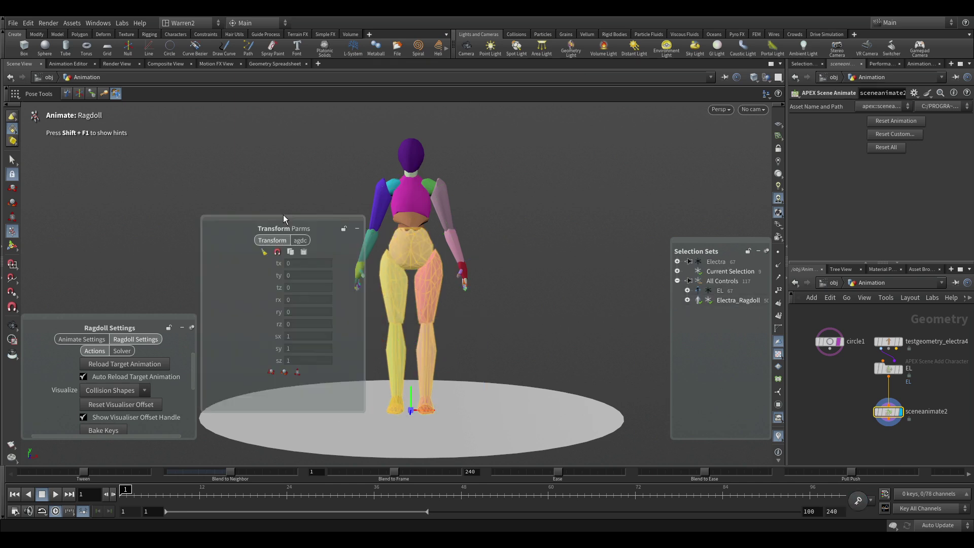
pyautogui.click(303, 240)
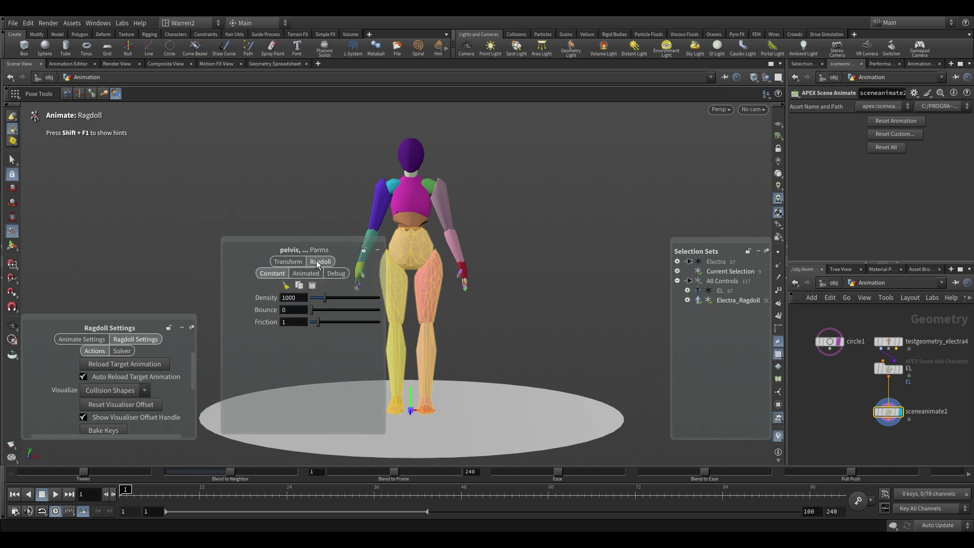
pyautogui.moveTo(321, 243); pyautogui.dragTo(236, 126)
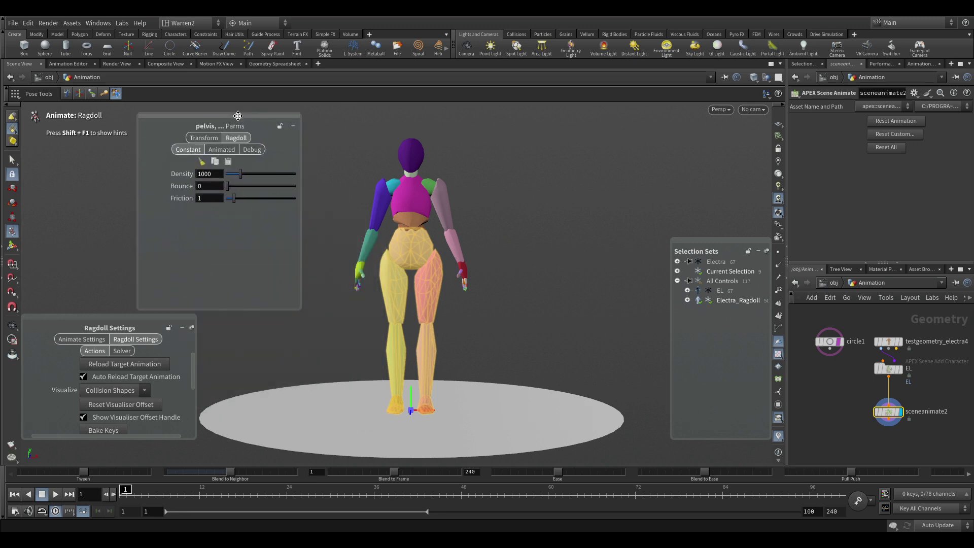
pyautogui.click(225, 157)
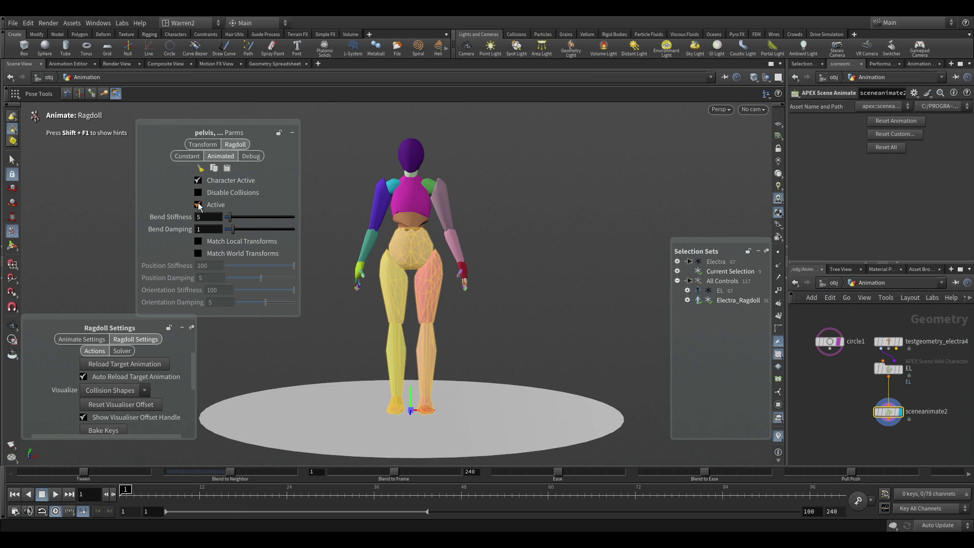
# - Scrub to frame 18 and back to frame 10 to examine how the ragdoll falls
pyautogui.click(244, 500)
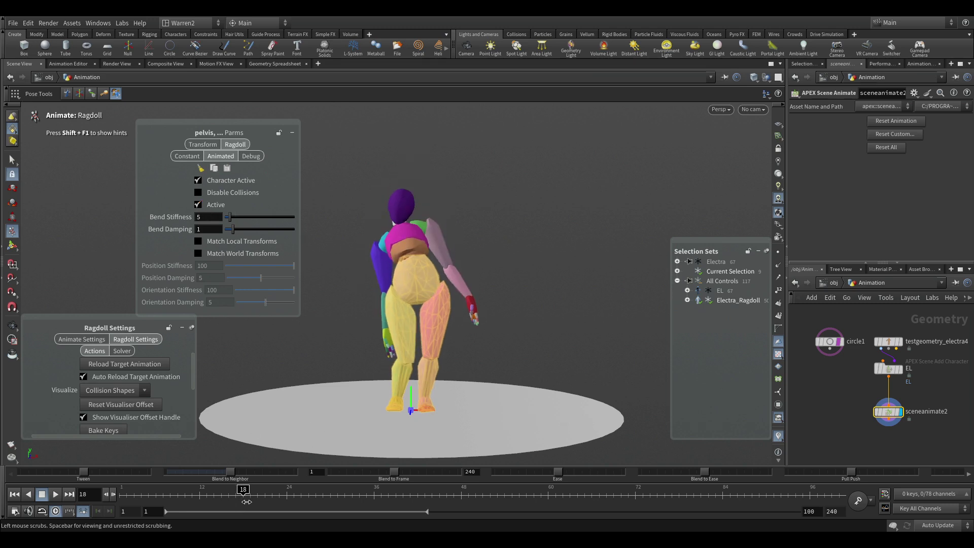
pyautogui.click(227, 502)
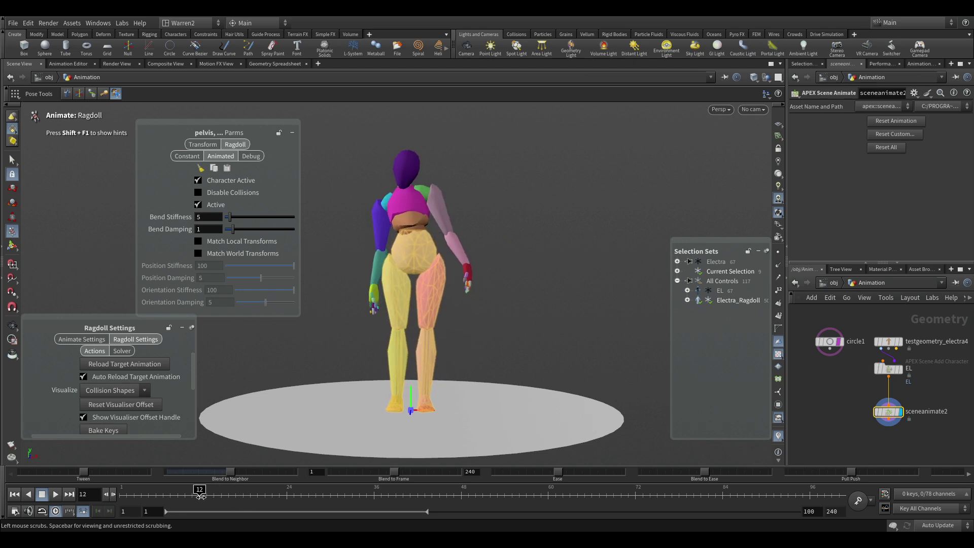
pyautogui.click(187, 502)
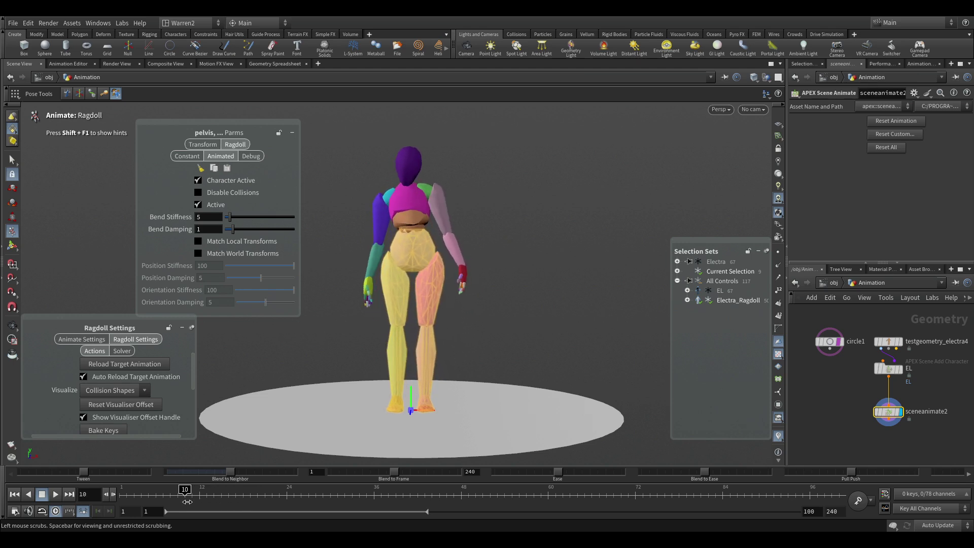
# - Try turning off Active for the lower-body pieces, check the simulation, undo the change and return to frame 1
pyautogui.click(198, 205)
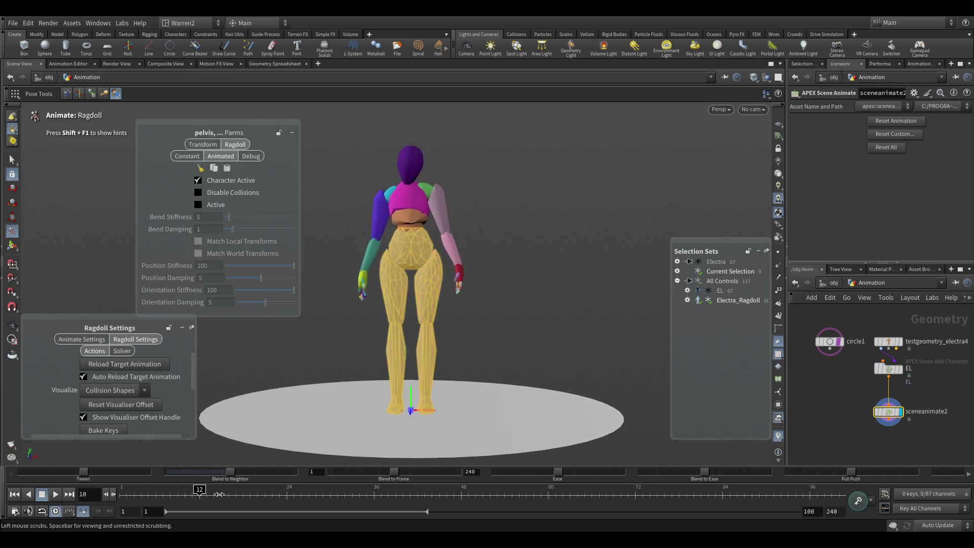
pyautogui.click(260, 491)
pyautogui.click(214, 491)
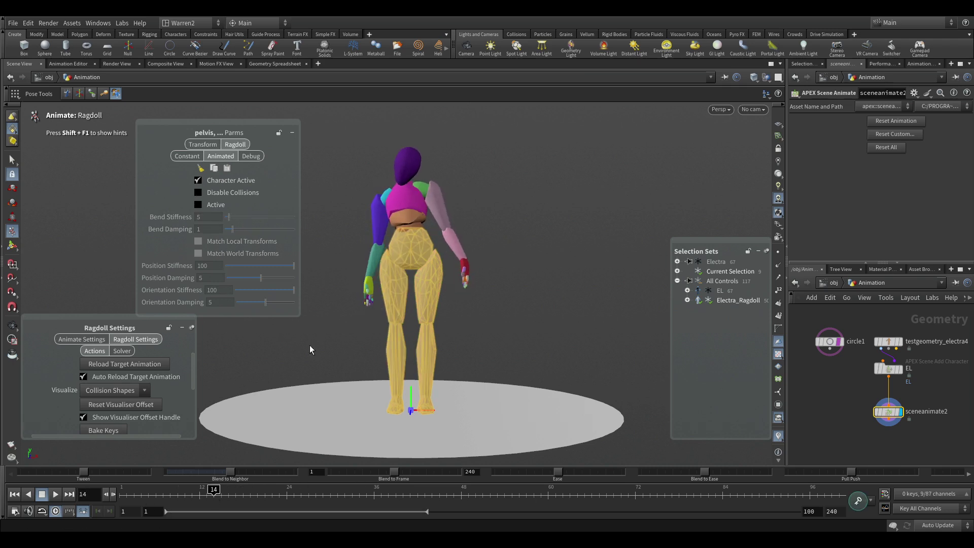
pyautogui.hotkey('ctrl', 'z')
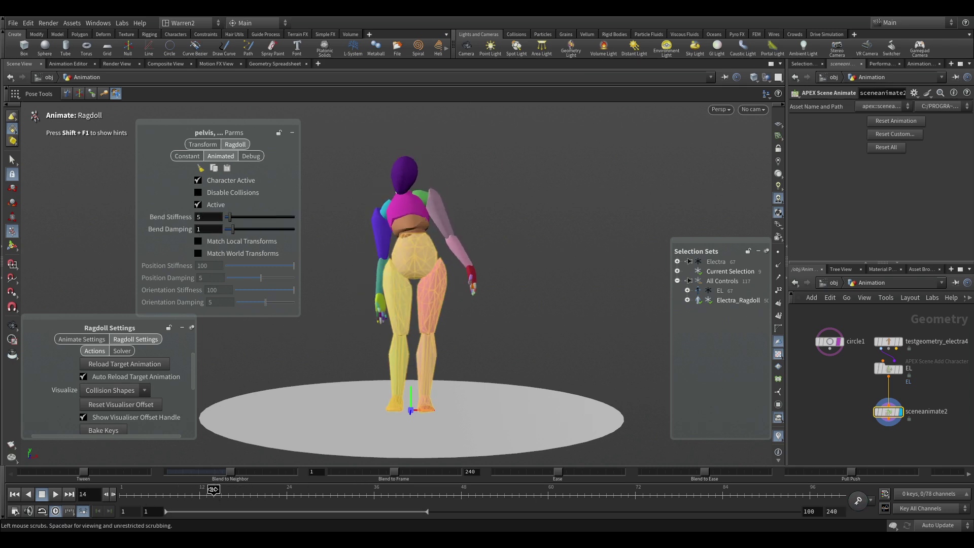
pyautogui.moveTo(213, 490); pyautogui.dragTo(64, 486)
# - Select all ragdoll pieces except the head and toggle their Active state off and back on
pyautogui.moveTo(531, 175); pyautogui.dragTo(339, 409)
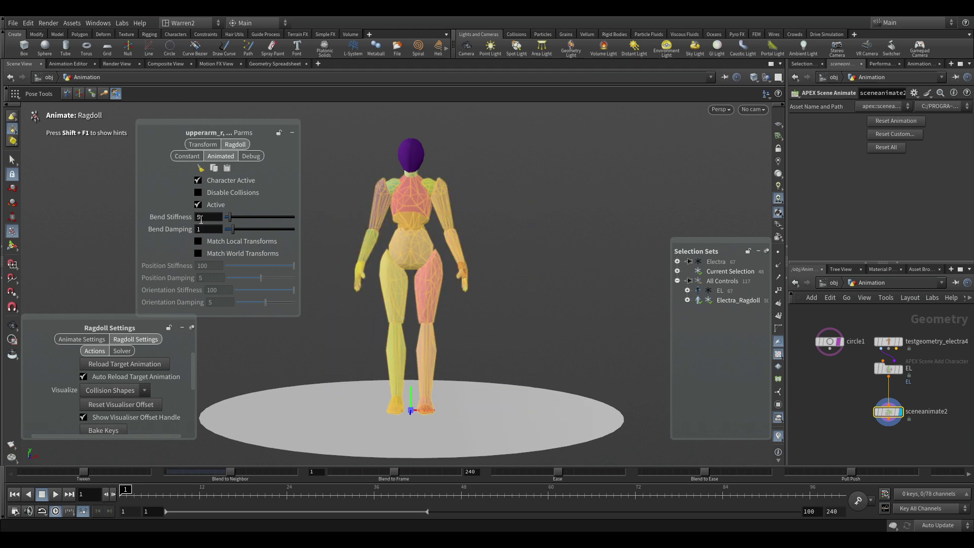
pyautogui.click(198, 205)
pyautogui.click(198, 204)
# - Try the simulation with Active turned off for the head only, and re-enable Active at frame 1
pyautogui.moveTo(414, 151); pyautogui.dragTo(395, 154)
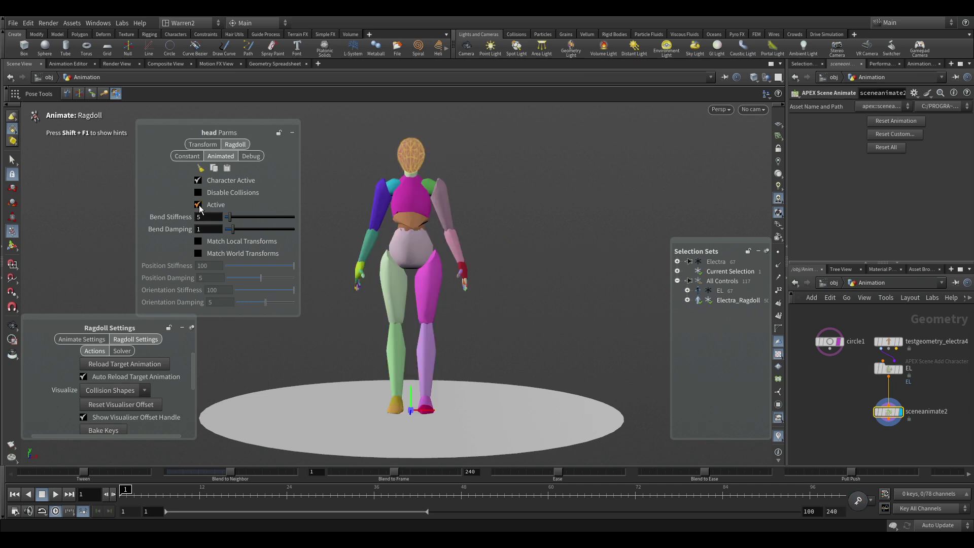
pyautogui.click(198, 206)
pyautogui.moveTo(130, 497); pyautogui.dragTo(273, 508)
pyautogui.click(126, 490)
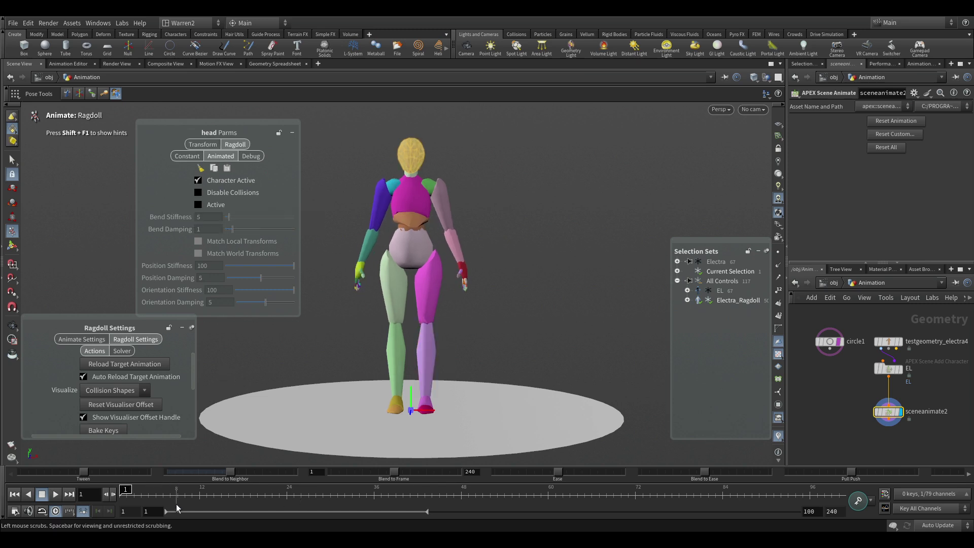
pyautogui.click(323, 490)
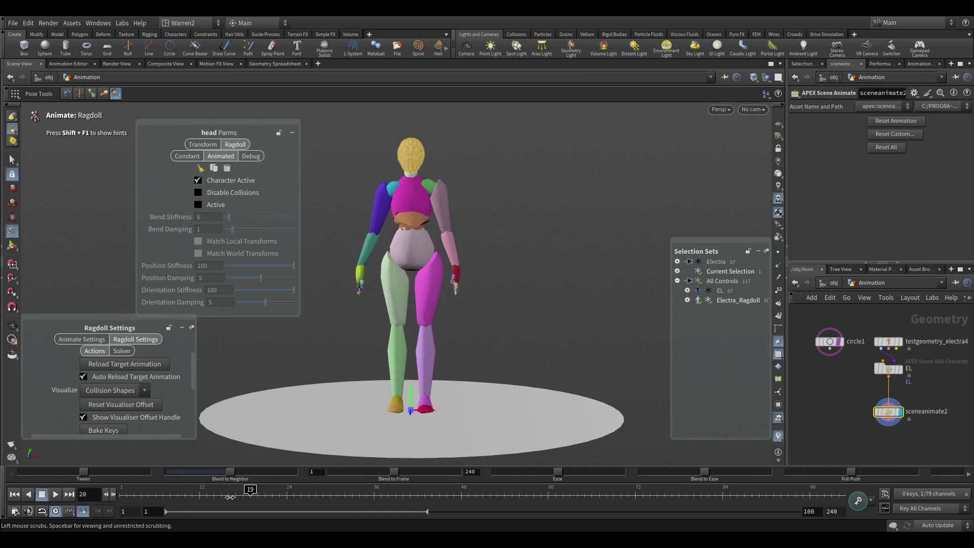
pyautogui.click(127, 490)
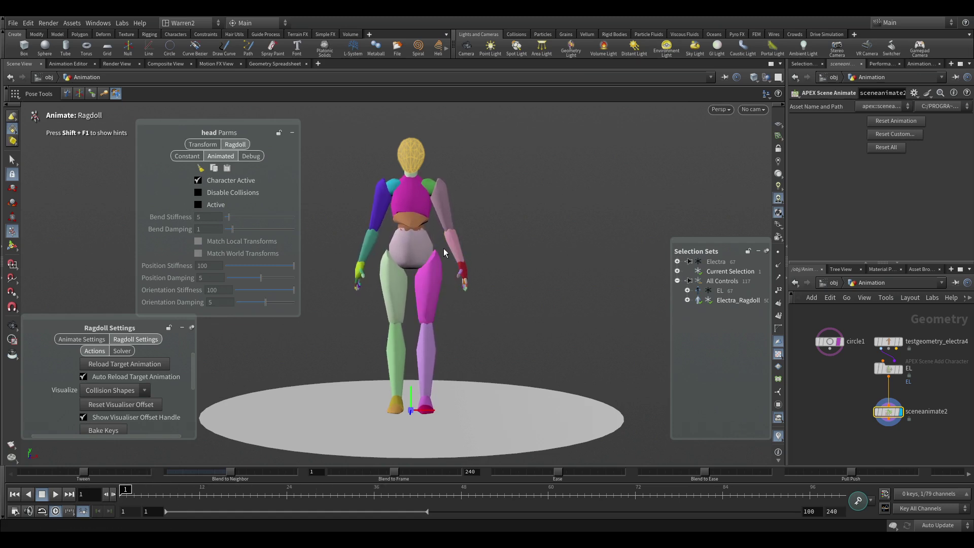
pyautogui.click(198, 205)
# - Select the pelvis, legs and feet and key their Active parameter as on at frame 15
pyautogui.moveTo(442, 248); pyautogui.dragTo(377, 422)
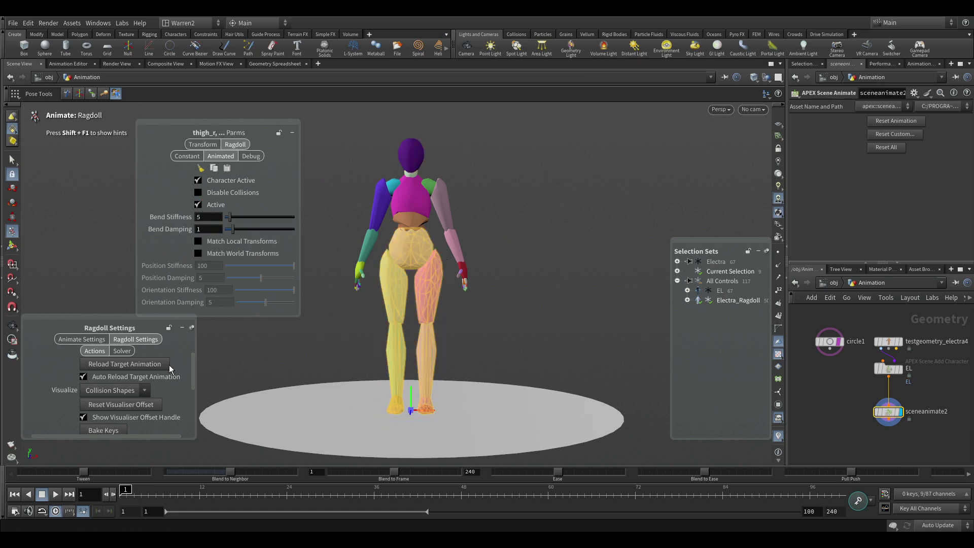
pyautogui.click(179, 496)
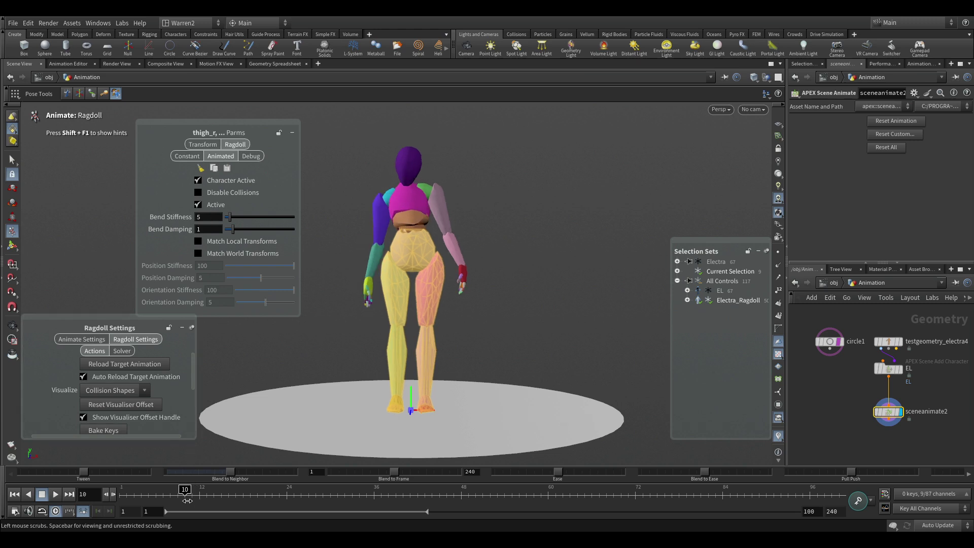
pyautogui.moveTo(181, 501); pyautogui.dragTo(223, 502)
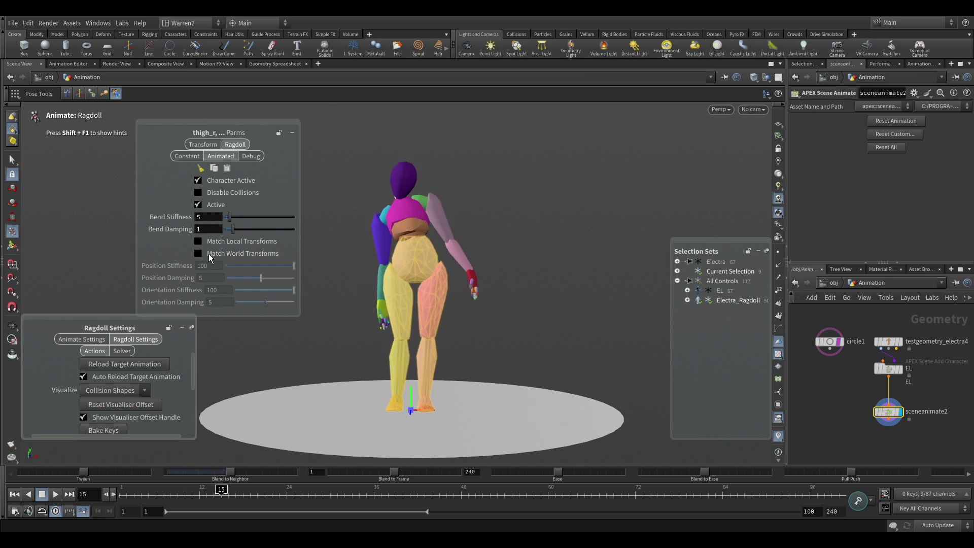
pyautogui.keyDown('alt'); pyautogui.click(198, 205); pyautogui.keyUp('alt')
# - Key Active as off for the lower-body pieces at frame 14 and scrub from frame 1 to preview the result
pyautogui.moveTo(225, 491); pyautogui.dragTo(220, 490)
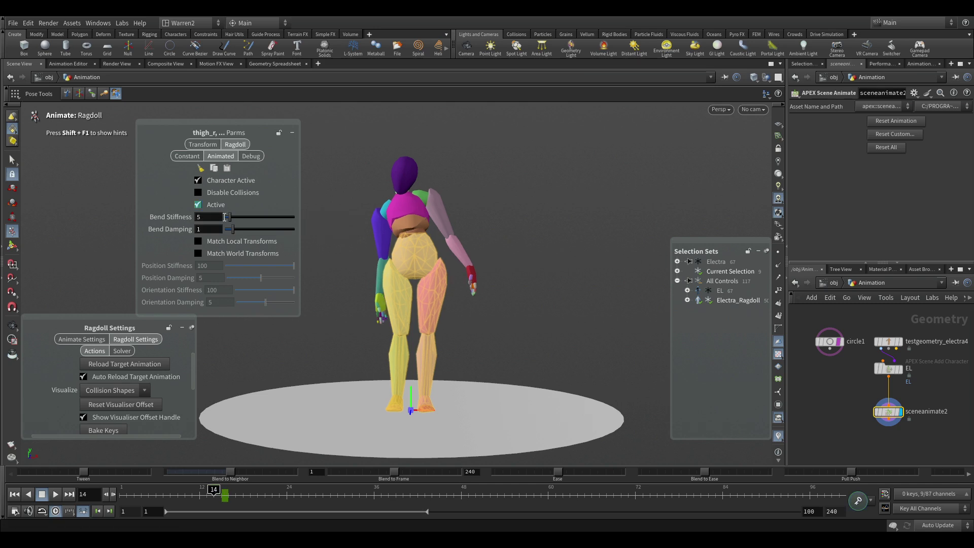
pyautogui.keyDown('alt'); pyautogui.click(199, 206); pyautogui.keyUp('alt')
pyautogui.moveTo(214, 493); pyautogui.dragTo(5, 460)
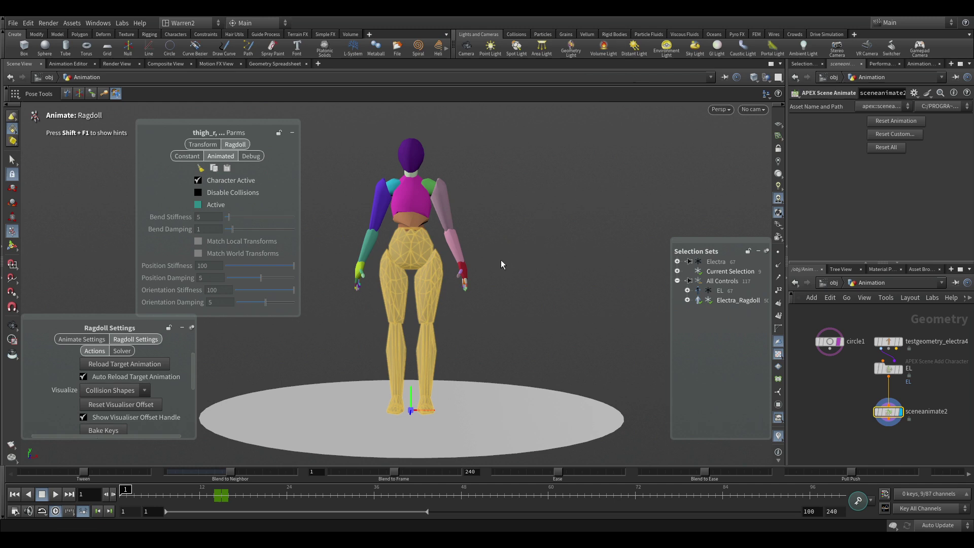
pyautogui.moveTo(239, 499)
pyautogui.mouseDown()
pyautogui.moveTo(200, 495)
pyautogui.moveTo(236, 493)
pyautogui.mouseUp()
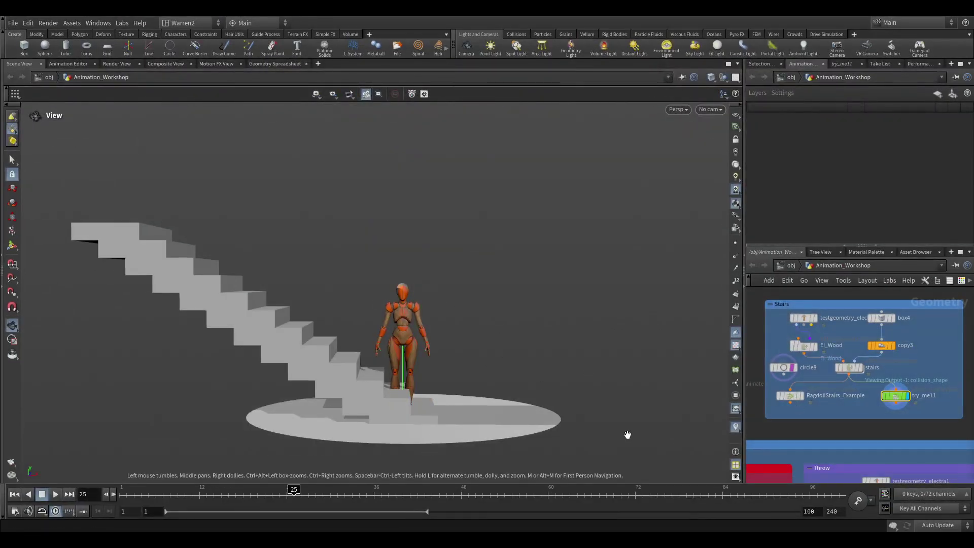
# - Check the Total Number of stair copies set on the copy3 node
pyautogui.click(882, 346)
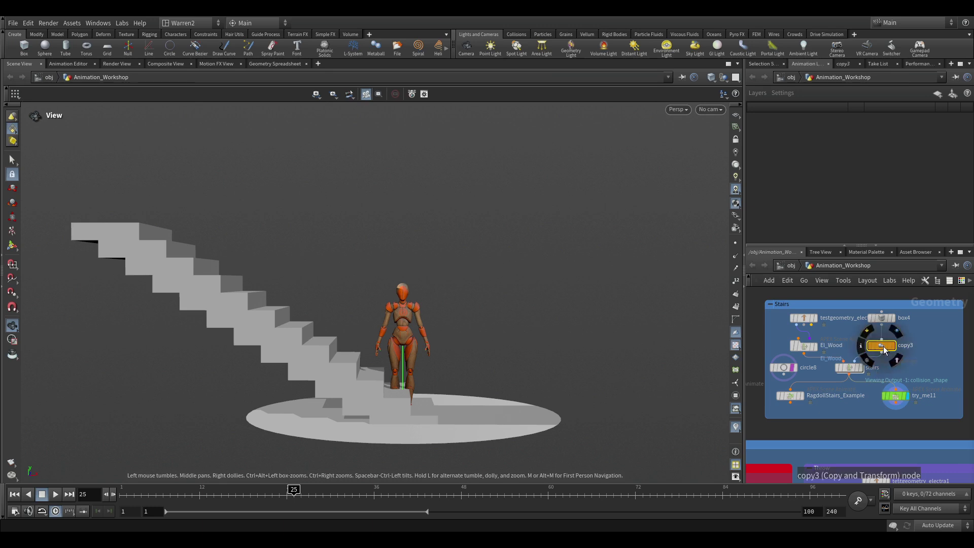
pyautogui.click(844, 64)
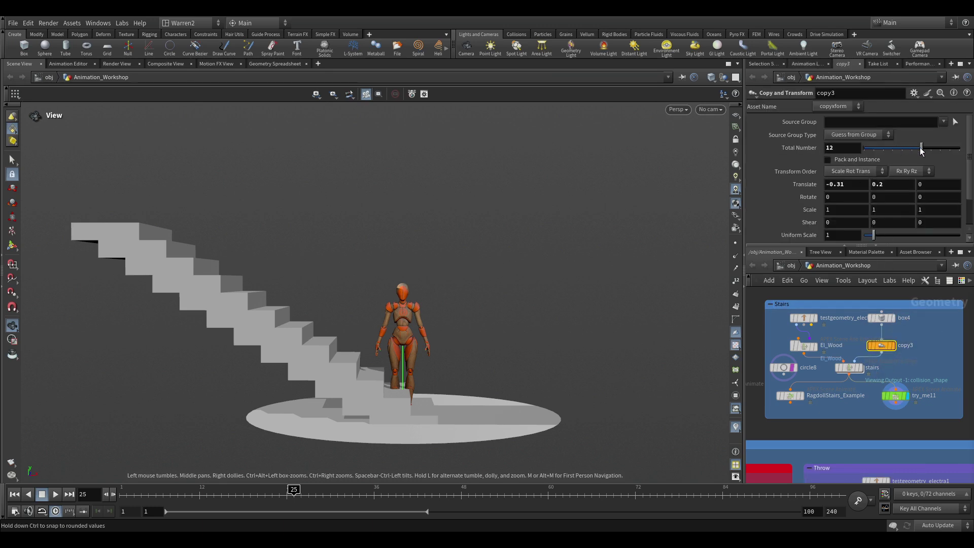
pyautogui.moveTo(920, 152)
pyautogui.mouseDown()
pyautogui.moveTo(893, 147)
pyautogui.moveTo(922, 148)
pyautogui.mouseUp()
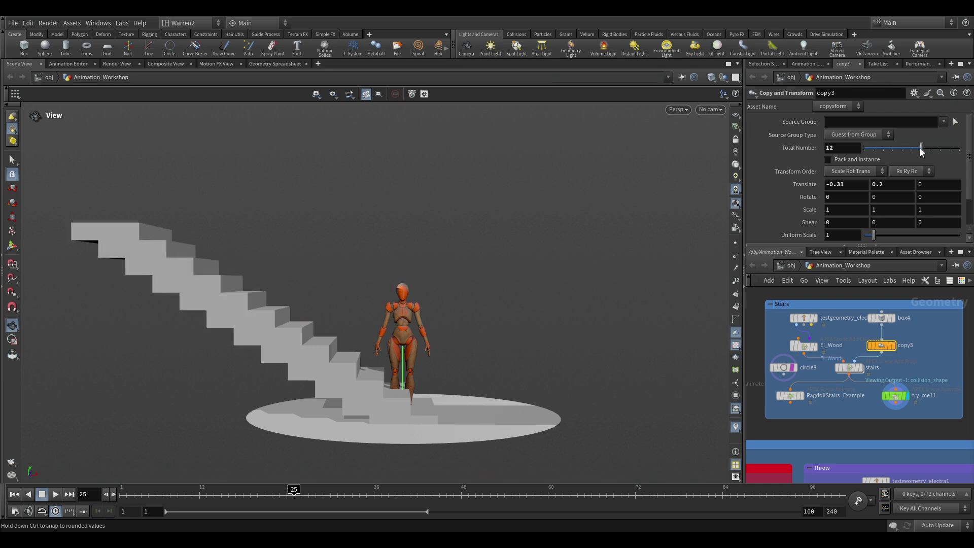
# - Duplicate the try_me11 node below the stairs node and enter its Animate state to preview the character walking down the stairs
pyautogui.click(896, 400)
pyautogui.keyDown('alt'); pyautogui.moveTo(897, 399); pyautogui.dragTo(858, 409); pyautogui.keyUp('alt')
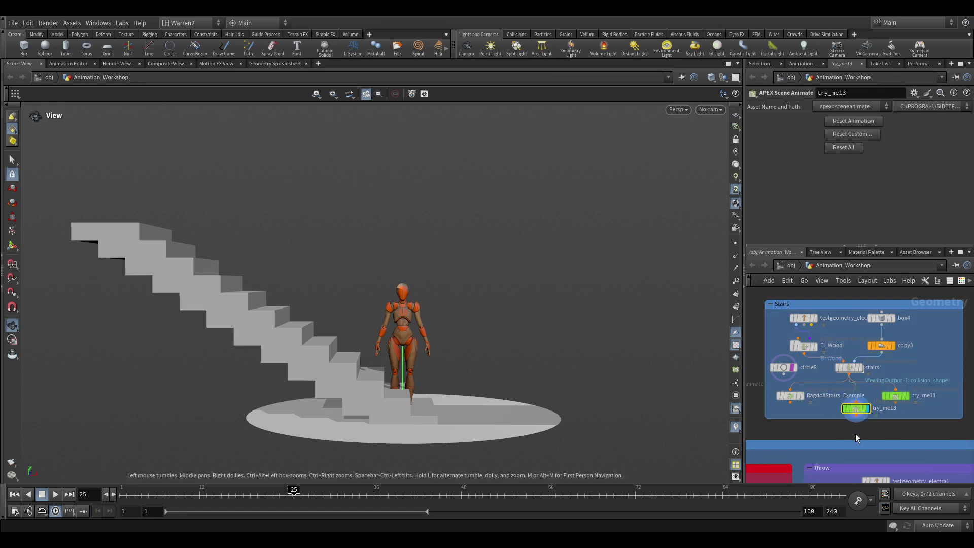
pyautogui.click(13, 231)
pyautogui.keyDown('alt'); pyautogui.moveTo(401, 357); pyautogui.dragTo(283, 342); pyautogui.keyUp('alt')
pyautogui.moveTo(126, 495); pyautogui.dragTo(278, 486)
pyautogui.keyDown('alt'); pyautogui.moveTo(211, 352); pyautogui.dragTo(334, 357); pyautogui.keyUp('alt')
pyautogui.press('Escape')
pyautogui.moveTo(247, 218); pyautogui.dragTo(330, 301)
pyautogui.press('Return')
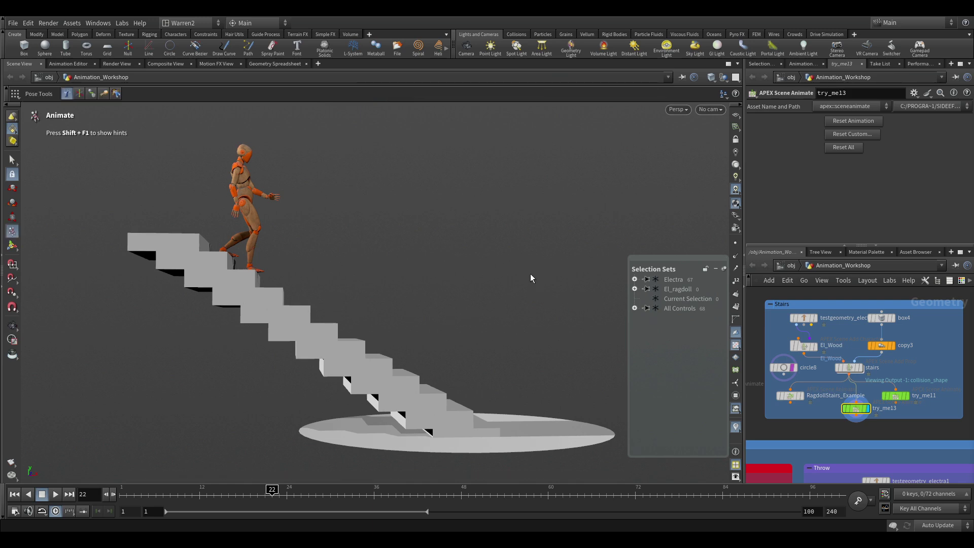
# - Activate the Ragdoll tool and turn off the ground display in the ragdoll solver settings
pyautogui.press('g')
pyautogui.click(490, 295)
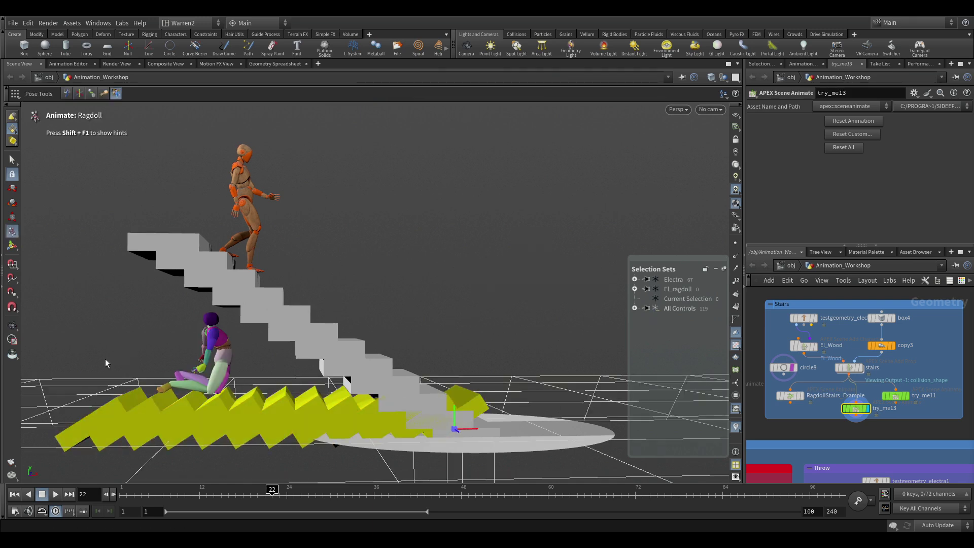
pyautogui.press('p')
pyautogui.click(134, 358)
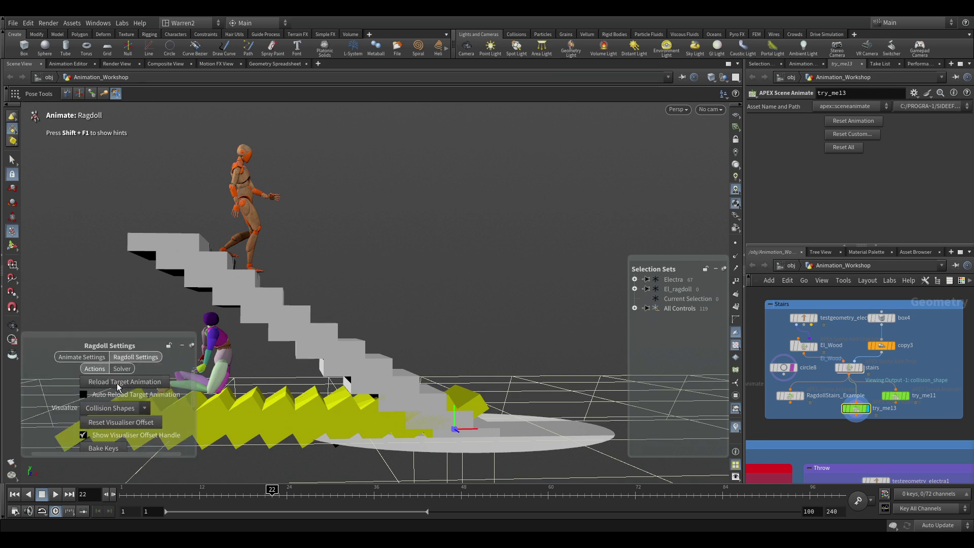
pyautogui.click(122, 369)
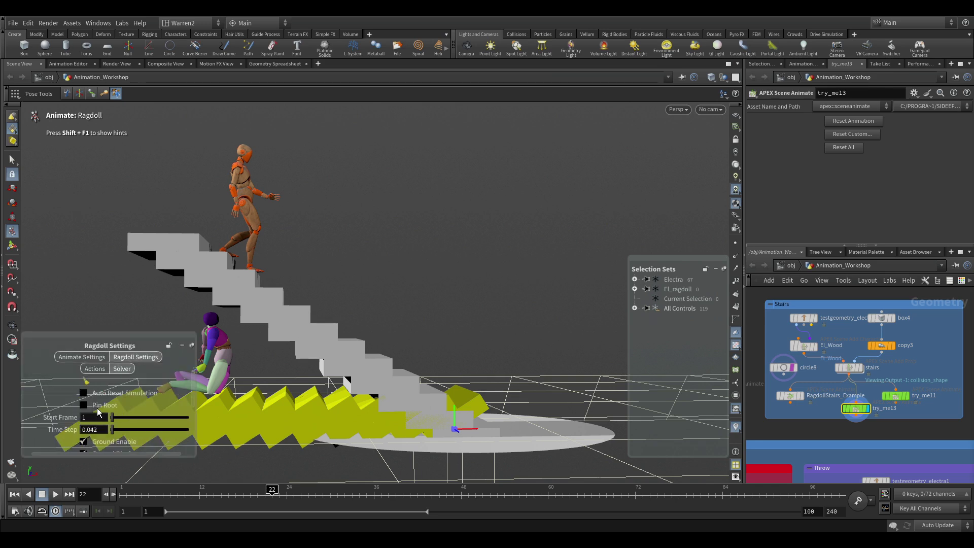
pyautogui.click(84, 454)
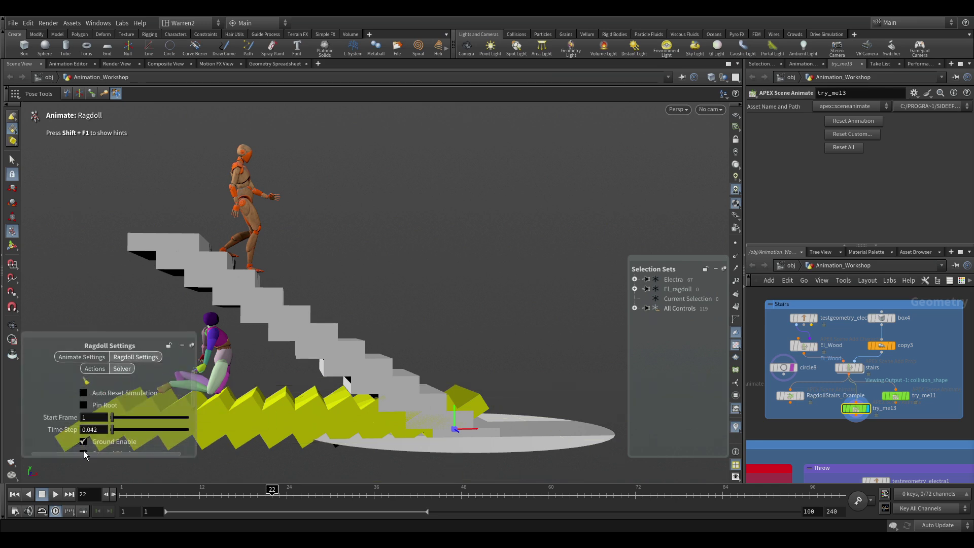
pyautogui.moveTo(146, 335); pyautogui.dragTo(142, 345)
pyautogui.moveTo(318, 487); pyautogui.dragTo(225, 511)
pyautogui.click(272, 487)
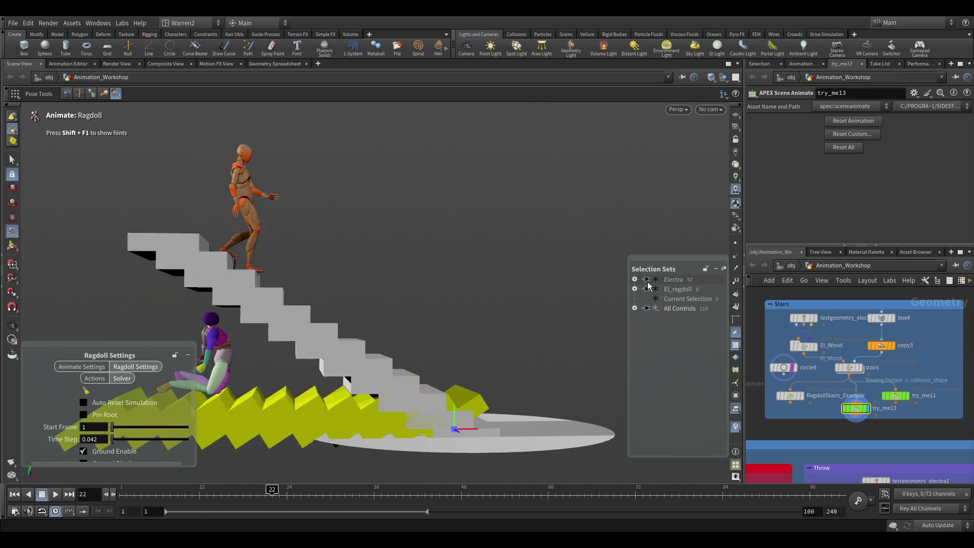
# - Hide the original El_Wood character and stairs so that only the ragdoll collision shapes are displayed
pyautogui.click(635, 308)
pyautogui.click(656, 317)
pyautogui.click(656, 327)
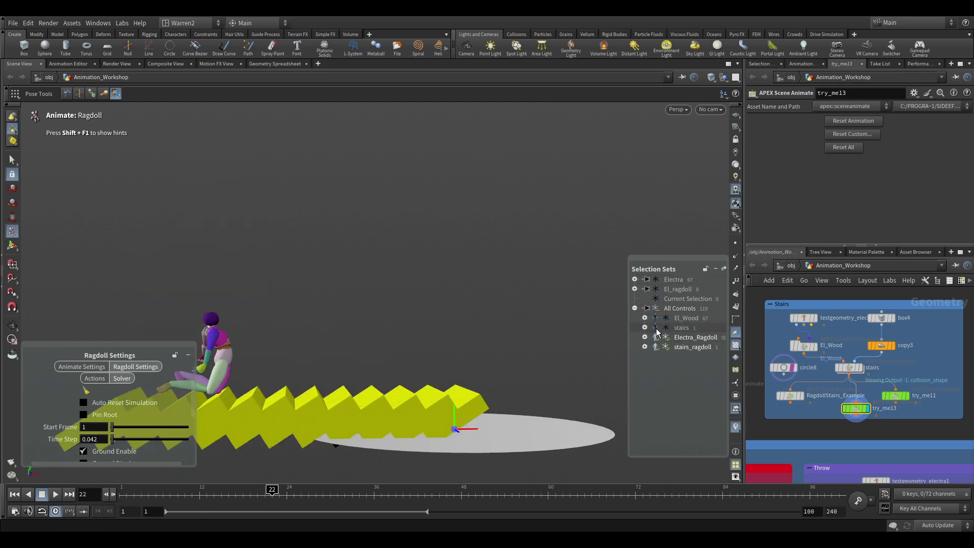
# - Turn off Active for the stairs ragdoll piece, and return to frame 1
pyautogui.click(351, 398)
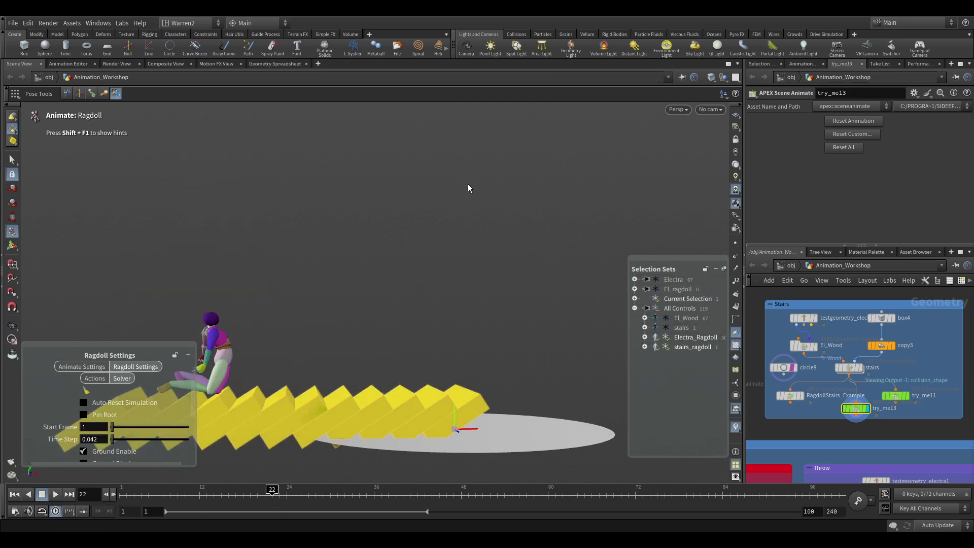
pyautogui.press('n')
pyautogui.press('n')
pyautogui.press('n')
pyautogui.click(500, 211)
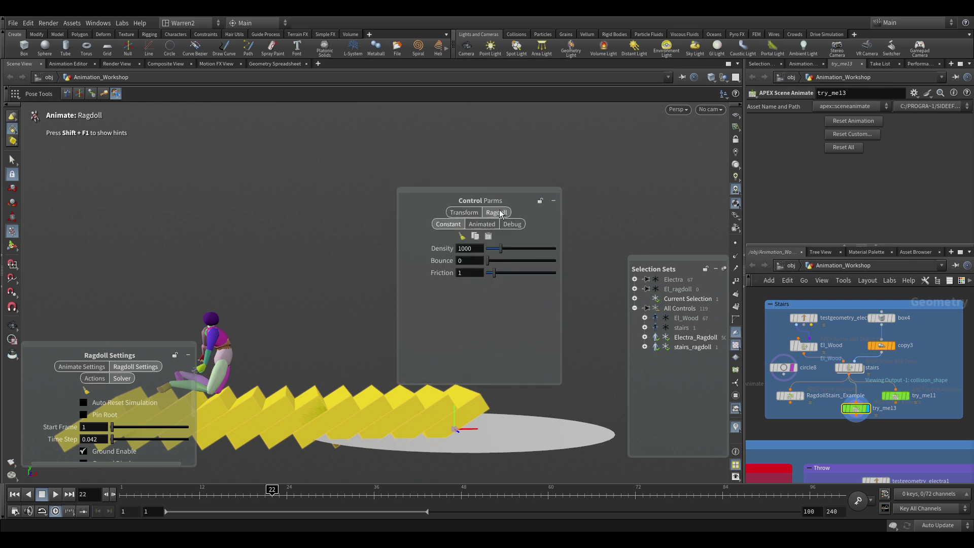
pyautogui.click(483, 224)
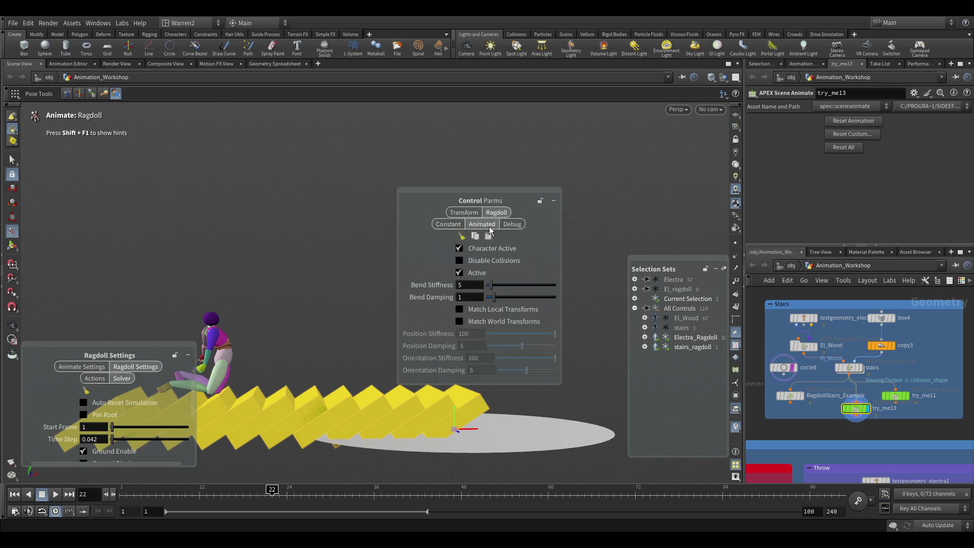
pyautogui.click(460, 275)
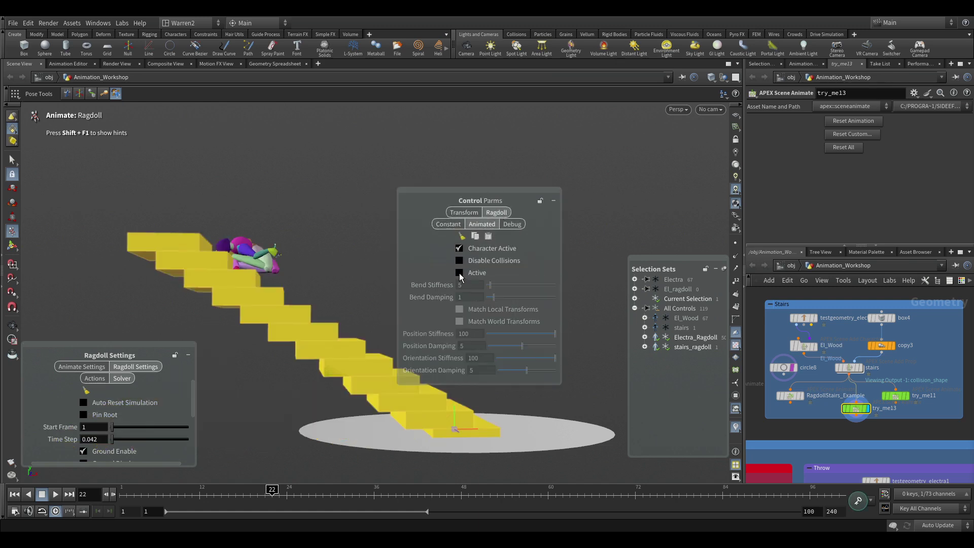
pyautogui.moveTo(198, 491); pyautogui.dragTo(100, 487)
pyautogui.moveTo(508, 196); pyautogui.dragTo(568, 124)
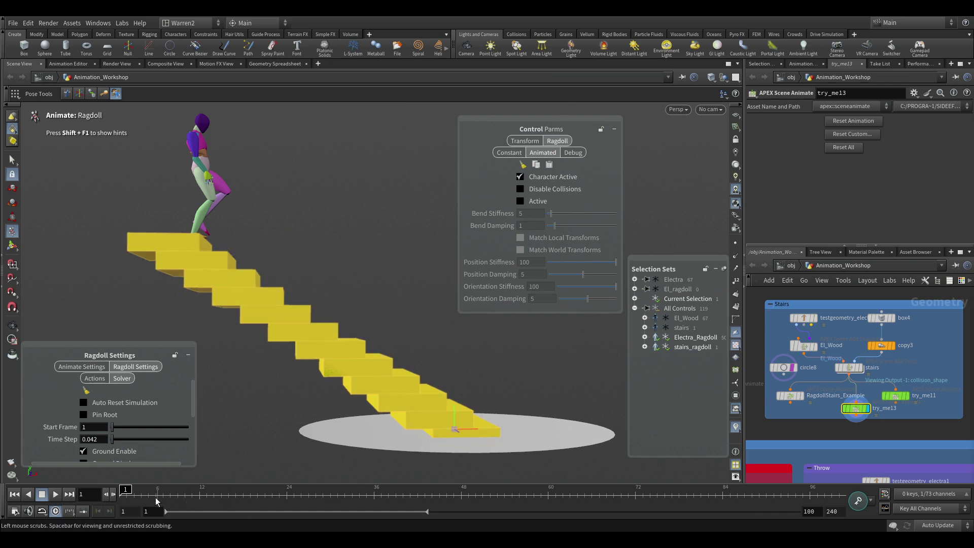
pyautogui.moveTo(126, 491)
pyautogui.mouseDown()
pyautogui.moveTo(345, 492)
pyautogui.moveTo(126, 502)
pyautogui.moveTo(325, 510)
pyautogui.moveTo(338, 509)
pyautogui.moveTo(121, 508)
pyautogui.mouseUp()
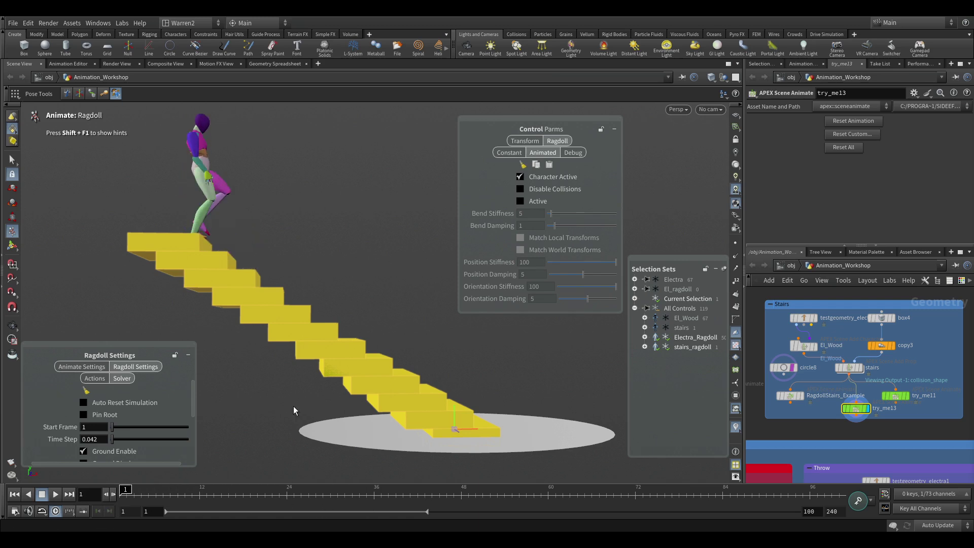
# - Enable Match World Transforms for all Electra_Ragdoll pieces at frame 1 and key Position Stiffness and Orientation Stiffness at 100
pyautogui.click(697, 341)
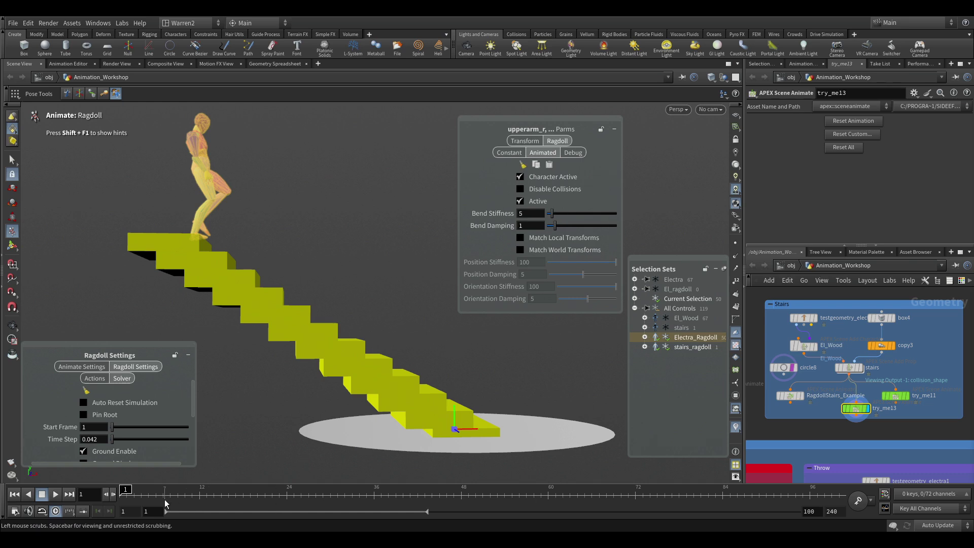
pyautogui.click(132, 503)
pyautogui.moveTo(132, 503)
pyautogui.mouseDown()
pyautogui.moveTo(266, 497)
pyautogui.moveTo(122, 495)
pyautogui.mouseUp()
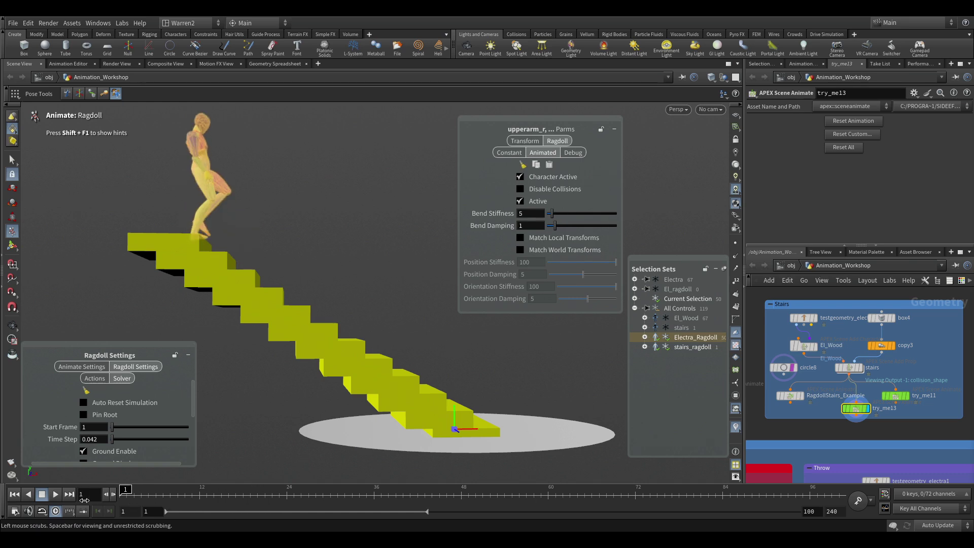
pyautogui.click(521, 251)
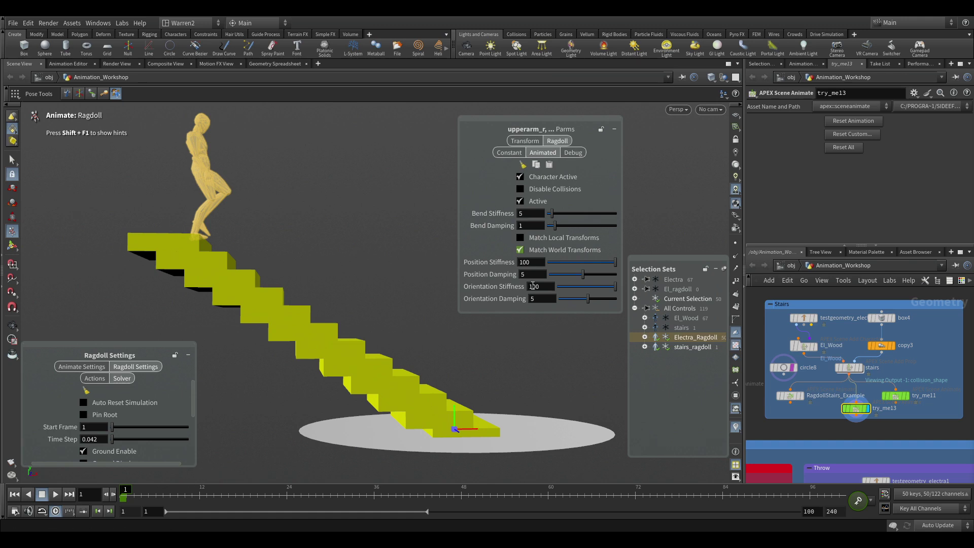
pyautogui.keyDown('alt'); pyautogui.click(534, 263); pyautogui.keyUp('alt')
pyautogui.keyDown('alt'); pyautogui.click(550, 287); pyautogui.keyUp('alt')
# - Enable Auto Reset Simulation and Auto Reload Target Animation in the Ragdoll Settings, and scrub the timeline to preview the motion
pyautogui.moveTo(126, 491); pyautogui.dragTo(253, 505)
pyautogui.press('Escape')
pyautogui.keyDown('alt'); pyautogui.moveTo(287, 387); pyautogui.dragTo(296, 386); pyautogui.keyUp('alt')
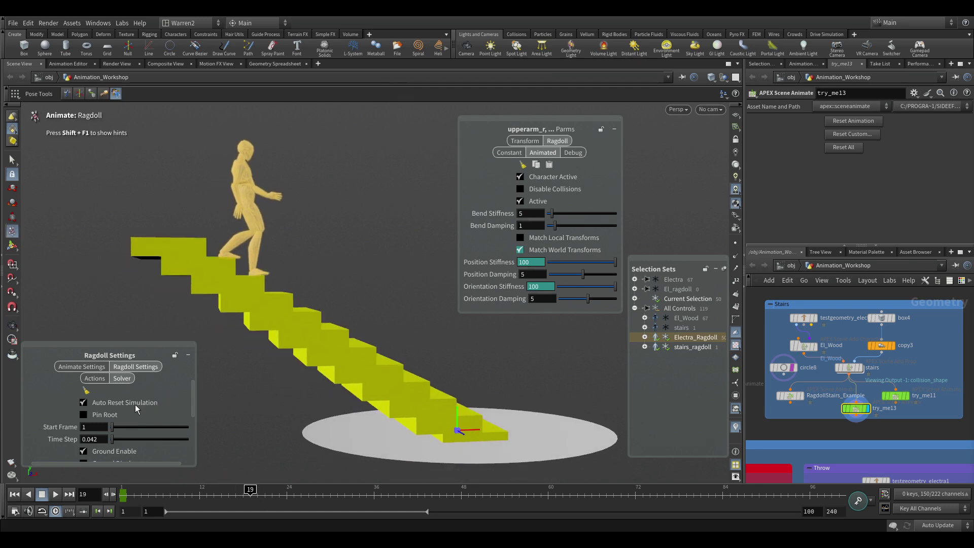
pyautogui.click(95, 379)
pyautogui.click(103, 405)
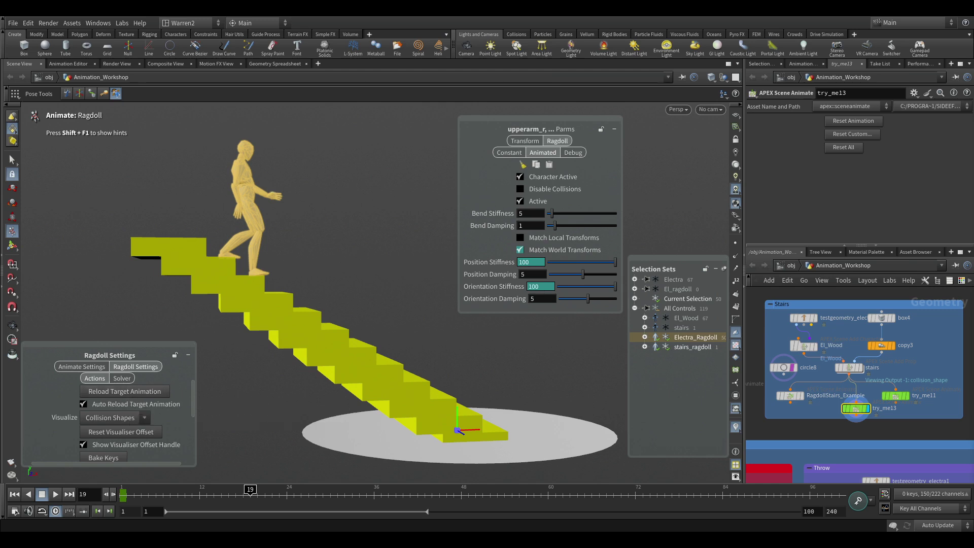
pyautogui.click(142, 493)
pyautogui.moveTo(142, 496); pyautogui.dragTo(207, 495)
pyautogui.moveTo(285, 425)
pyautogui.keyDown('alt'); pyautogui.mouseDown()
pyautogui.moveTo(264, 422)
pyautogui.moveTo(271, 431)
pyautogui.mouseUp(); pyautogui.keyUp('alt')
pyautogui.press('Return')
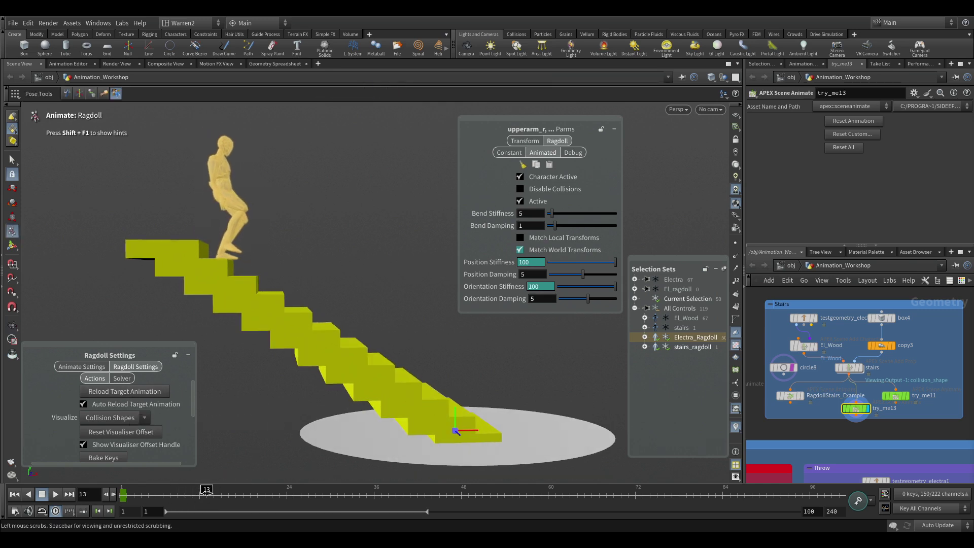
# - Key Match World Transforms on and both stiffness values at 100 for the ragdoll pieces at frame 20
pyautogui.moveTo(206, 501); pyautogui.dragTo(261, 504)
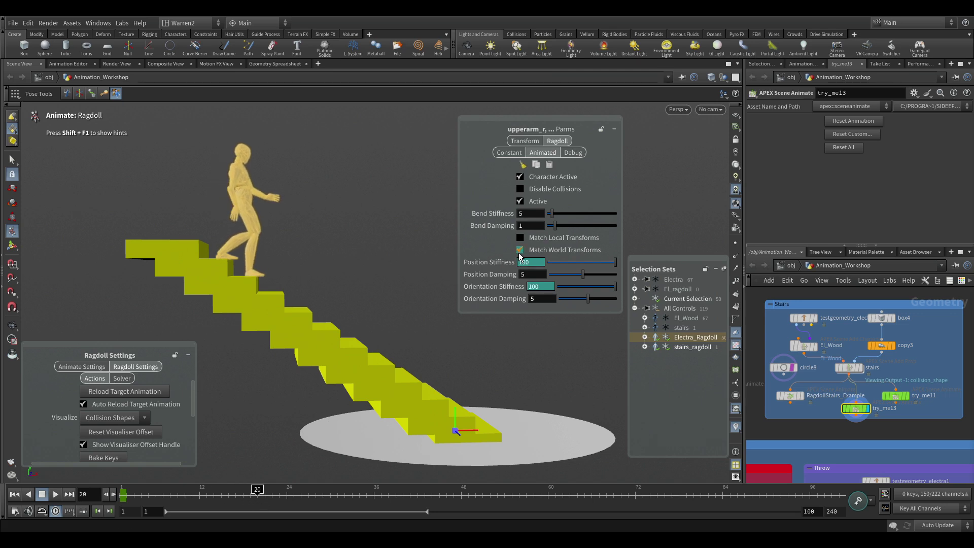
pyautogui.keyDown('alt'); pyautogui.click(519, 253); pyautogui.keyUp('alt')
pyautogui.press('k')
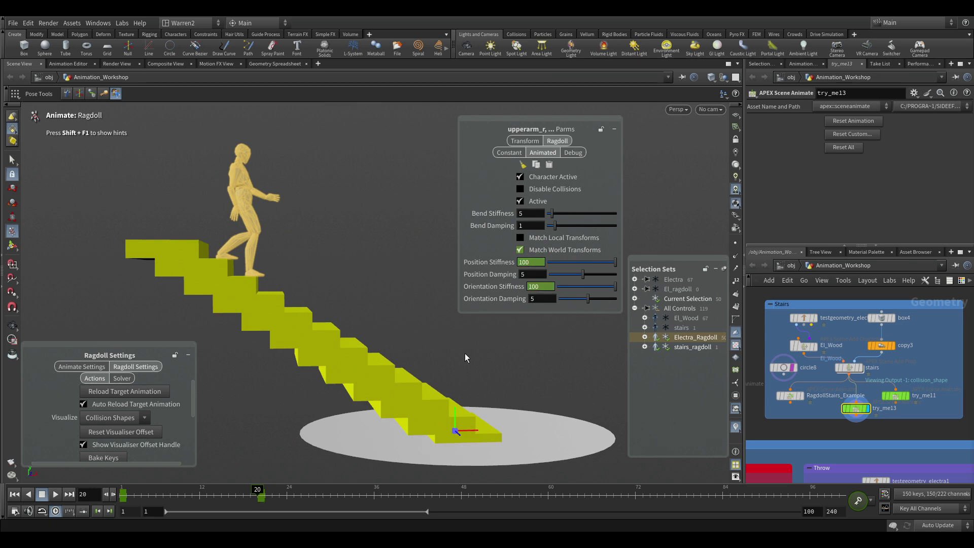
# - Key Position Stiffness and Orientation Stiffness at 0 for the ragdoll pieces at frame 25
pyautogui.moveTo(225, 494); pyautogui.dragTo(300, 499)
pyautogui.click(520, 250)
pyautogui.write('0.1')
pyautogui.press('Return')
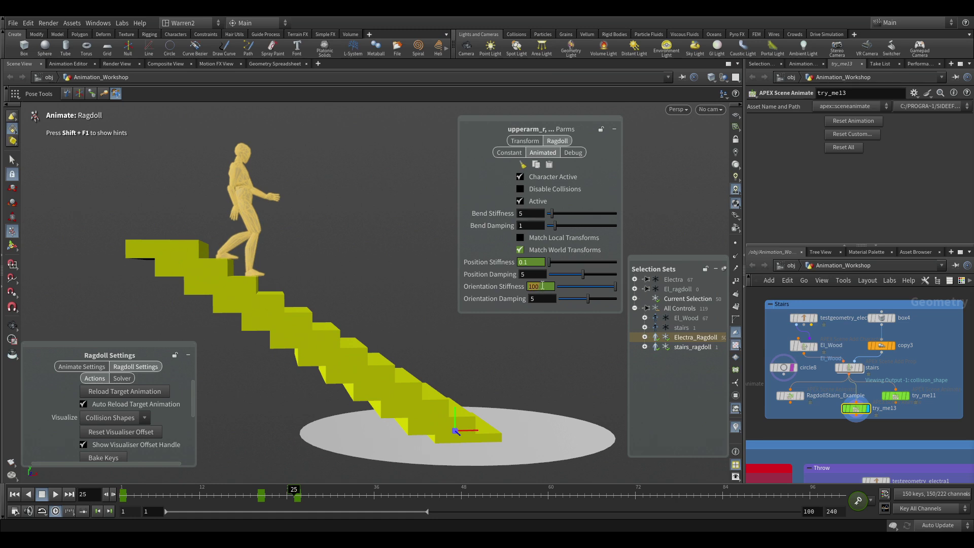
pyautogui.press('Return')
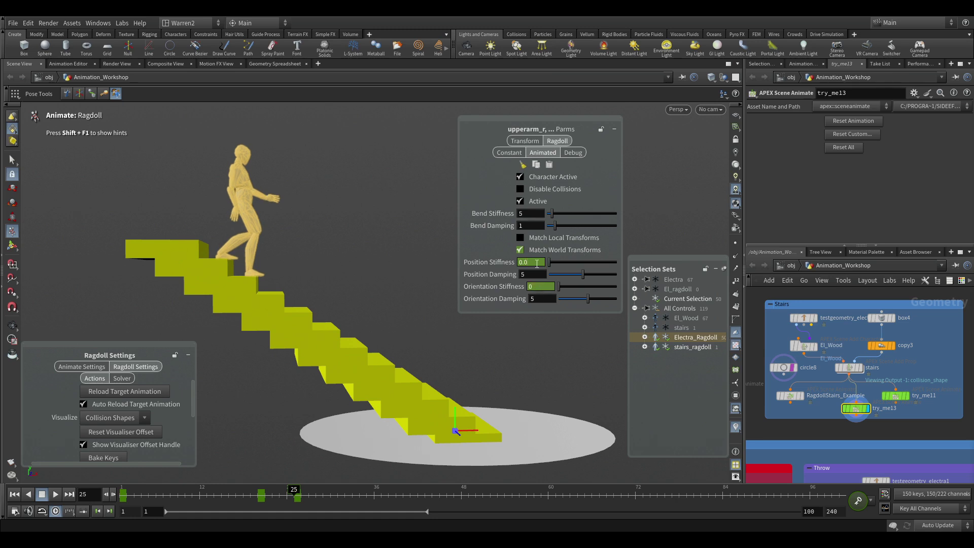
pyautogui.moveTo(287, 492); pyautogui.dragTo(296, 511)
# - Show the El_Wood controls again and set the ragdoll visualization to Skin Geometry
pyautogui.click(666, 318)
pyautogui.click(120, 419)
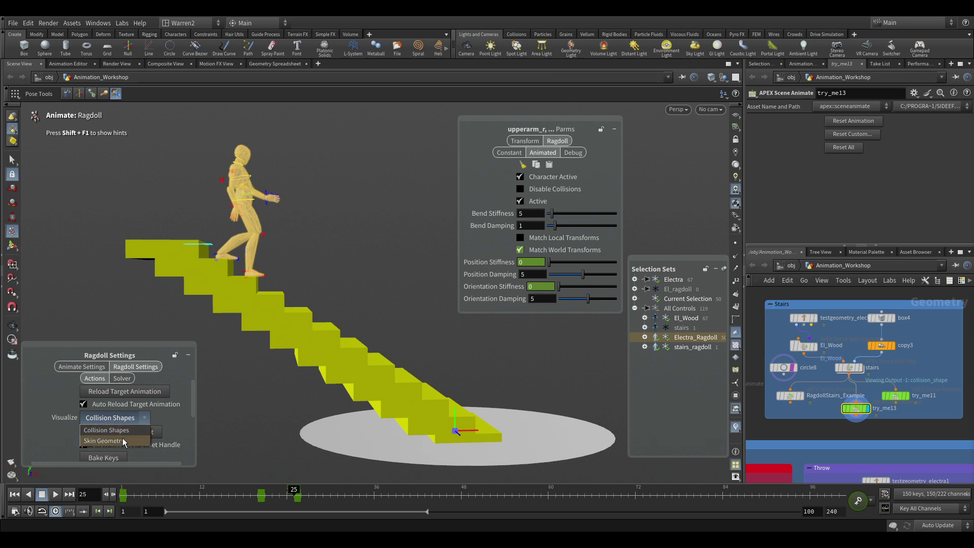
pyautogui.click(124, 441)
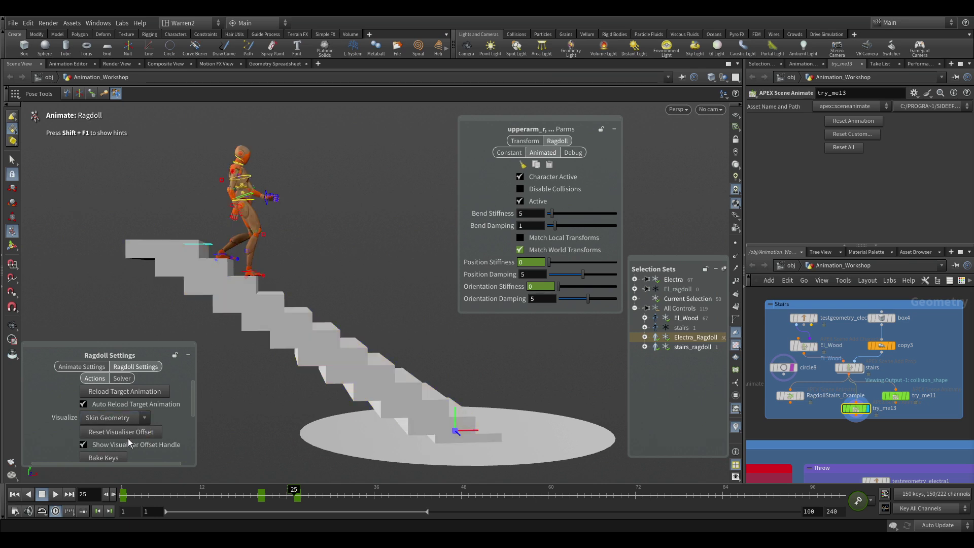
# - Select the Electra_block control set and key its pose at frames 20 and 25
pyautogui.click(245, 275)
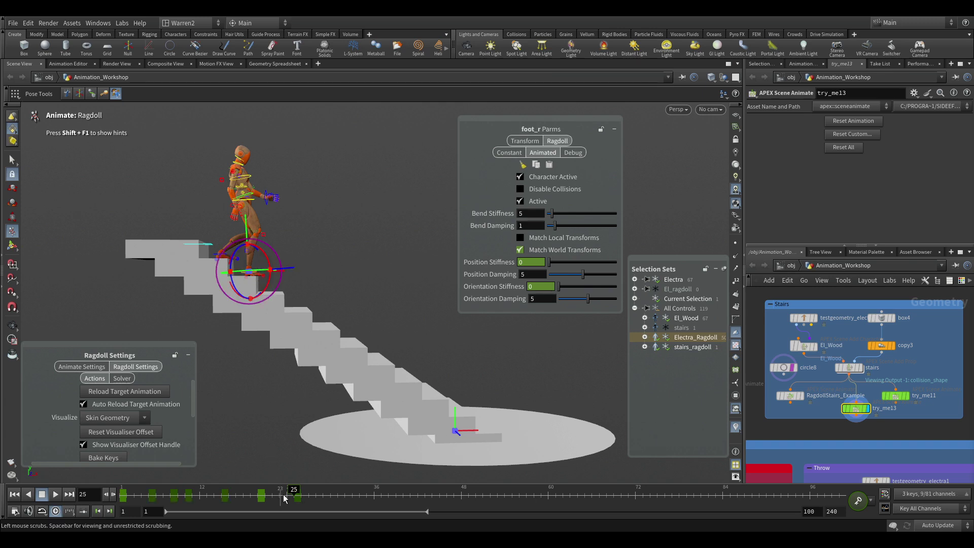
pyautogui.moveTo(295, 495); pyautogui.dragTo(260, 493)
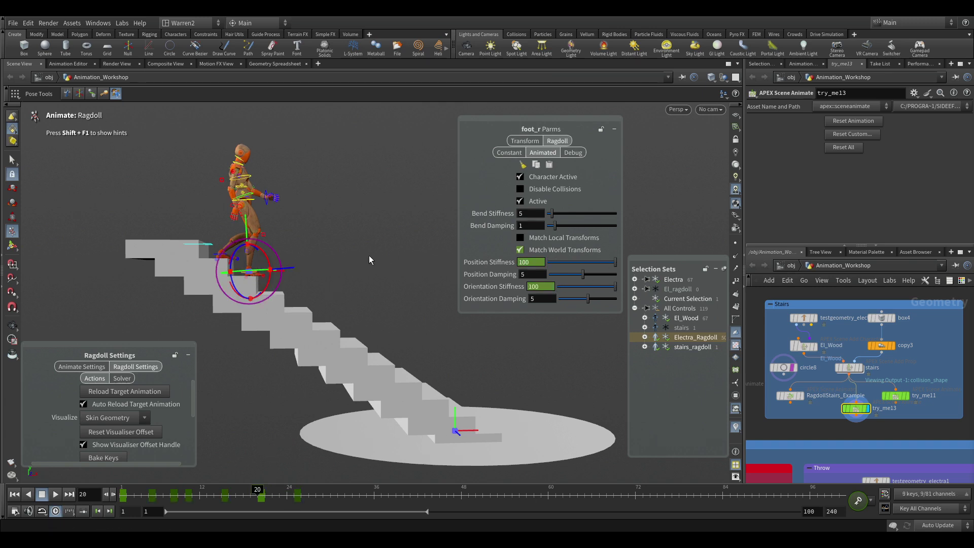
pyautogui.click(634, 279)
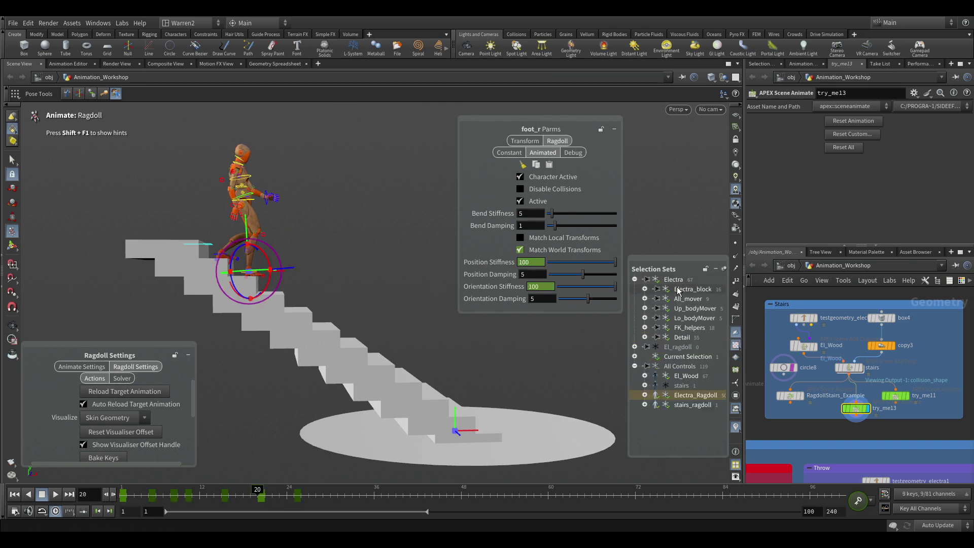
pyautogui.click(692, 289)
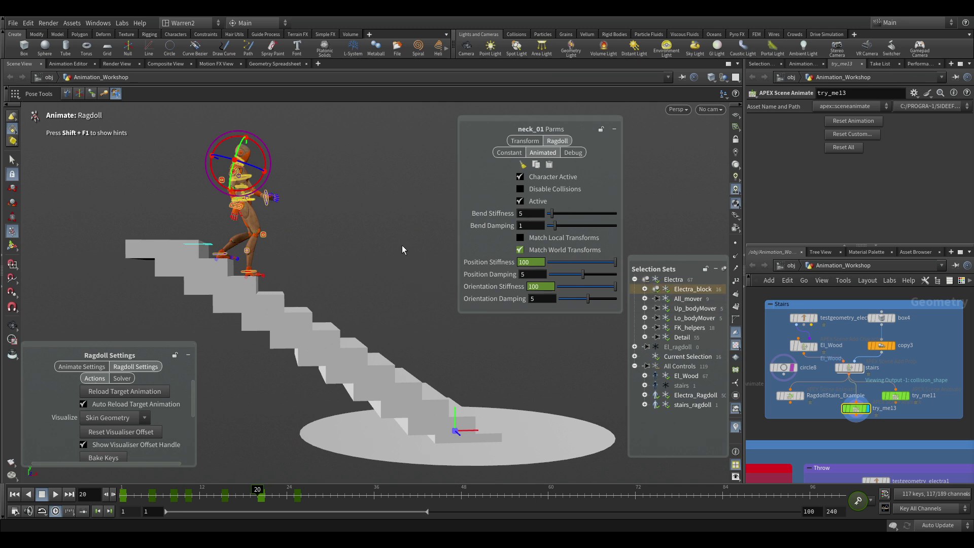
pyautogui.click(296, 495)
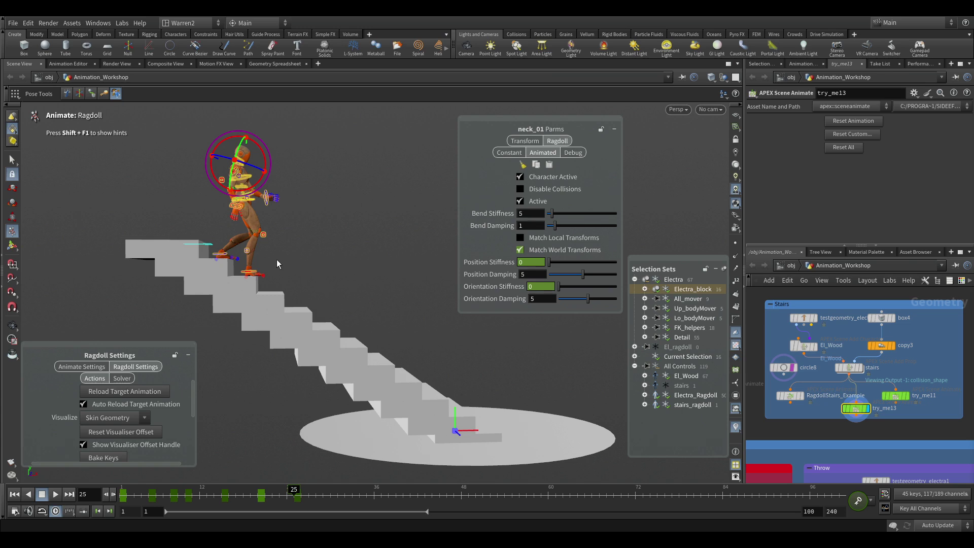
pyautogui.click(244, 271)
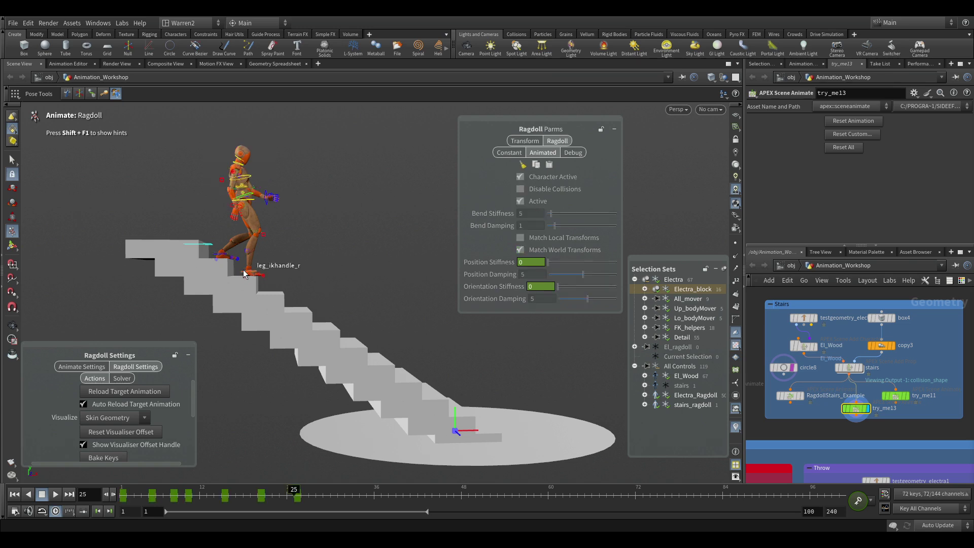
# - Move the right foot forward past the edge of its stair at frame 25
pyautogui.click(245, 274)
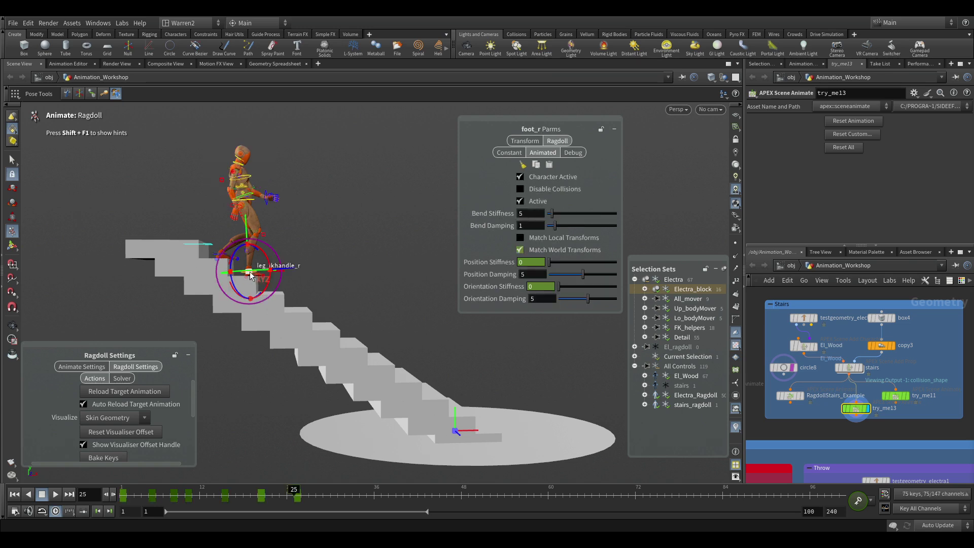
pyautogui.moveTo(250, 274); pyautogui.dragTo(304, 271)
pyautogui.press('space')
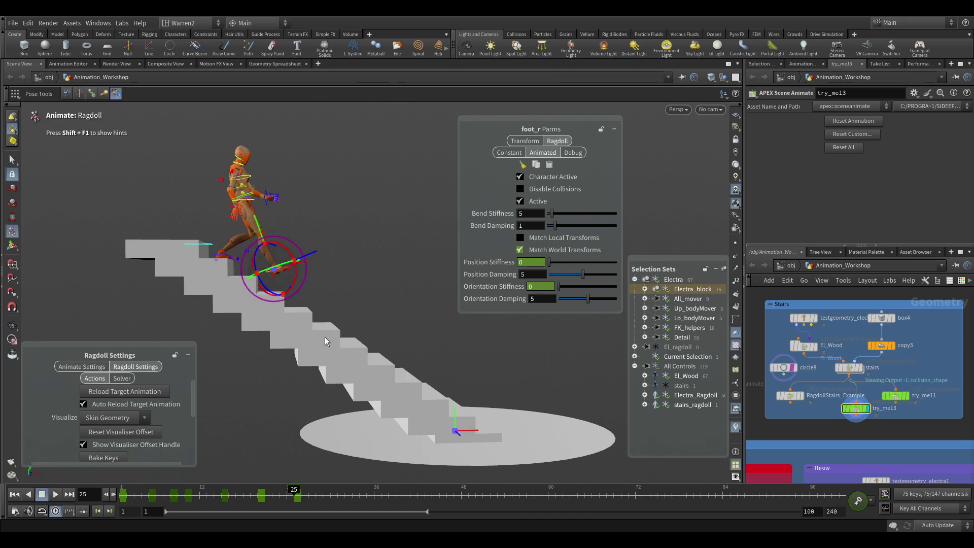
pyautogui.click(251, 199)
pyautogui.moveTo(256, 205); pyautogui.dragTo(252, 201)
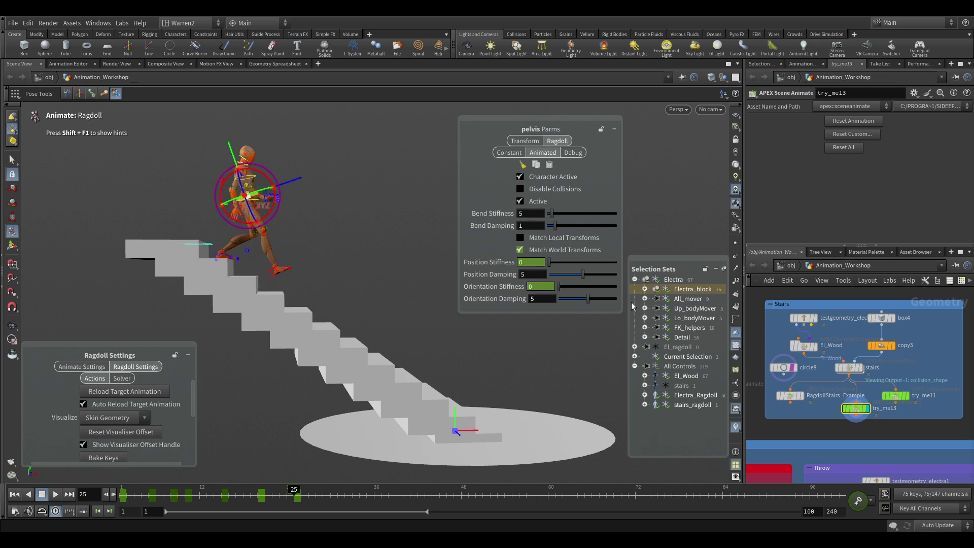
pyautogui.hotkey('ctrl', 'z')
# - Lean the torso backward at frame 25 by rotating the Up_bodyMover control set
pyautogui.click(673, 311)
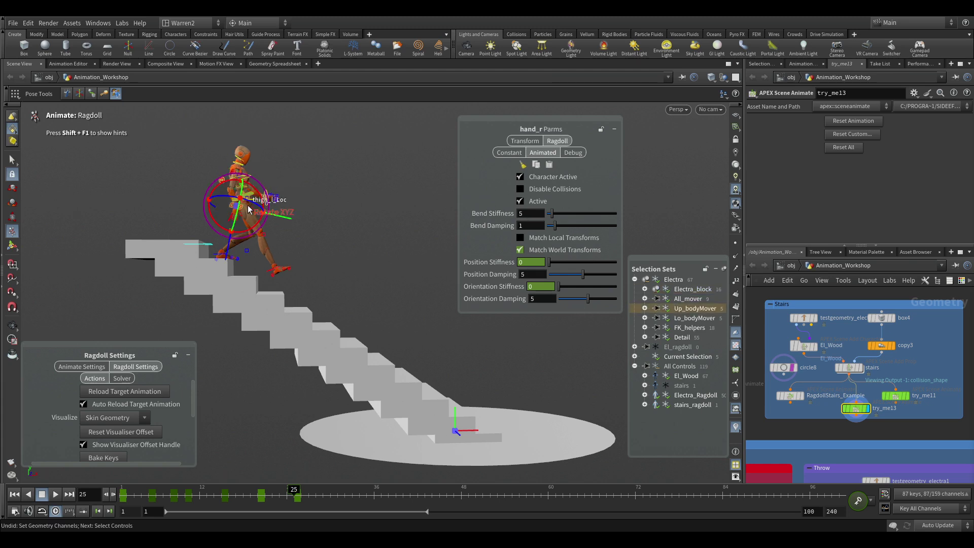
pyautogui.moveTo(286, 220)
pyautogui.mouseDown()
pyautogui.moveTo(303, 227)
pyautogui.moveTo(281, 219)
pyautogui.mouseUp()
pyautogui.keyDown('alt'); pyautogui.moveTo(308, 250); pyautogui.dragTo(295, 225); pyautogui.keyUp('alt')
pyautogui.click(354, 225)
# - Rotate the R_armFK and L_armFK control sets at frame 25 to swing both arms away from the body
pyautogui.click(645, 328)
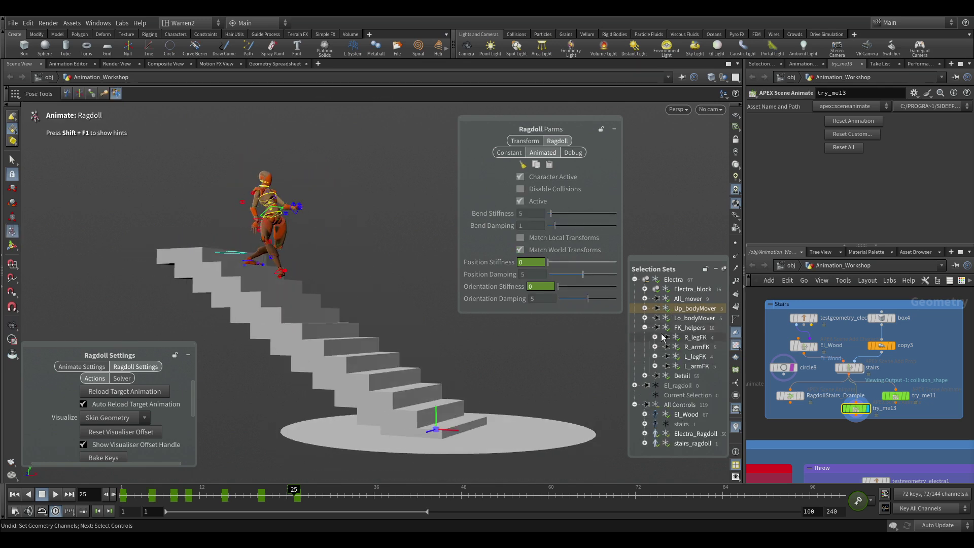
pyautogui.click(696, 346)
pyautogui.moveTo(264, 215); pyautogui.dragTo(355, 218)
pyautogui.click(351, 216)
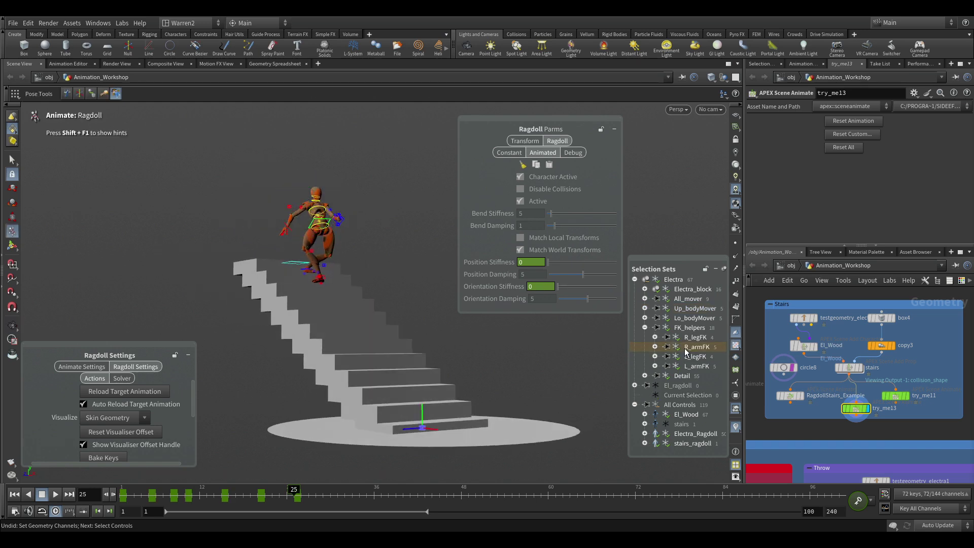
pyautogui.click(698, 366)
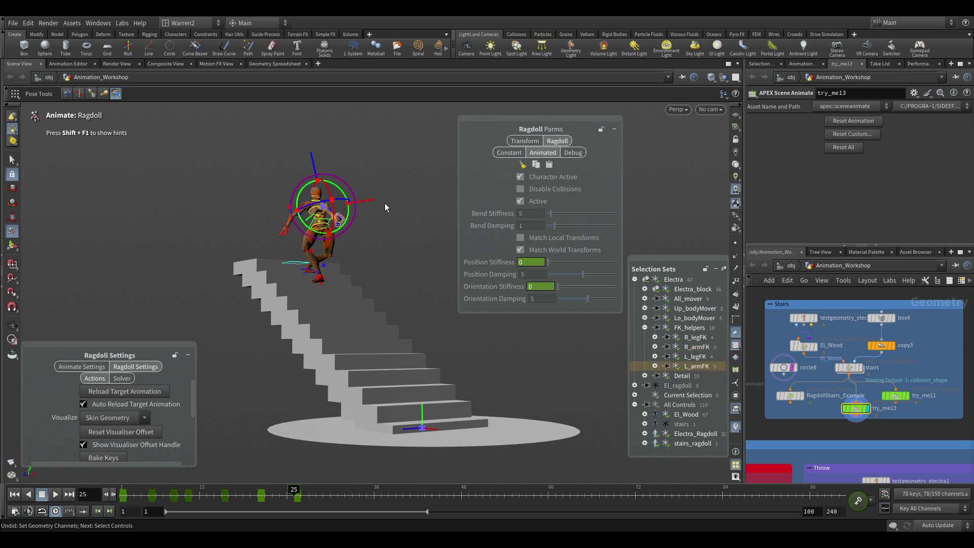
pyautogui.moveTo(349, 231)
pyautogui.mouseDown()
pyautogui.moveTo(357, 217)
pyautogui.moveTo(344, 247)
pyautogui.mouseUp()
pyautogui.click(353, 242)
pyautogui.keyDown('alt'); pyautogui.moveTo(259, 231); pyautogui.dragTo(383, 228); pyautogui.keyUp('alt')
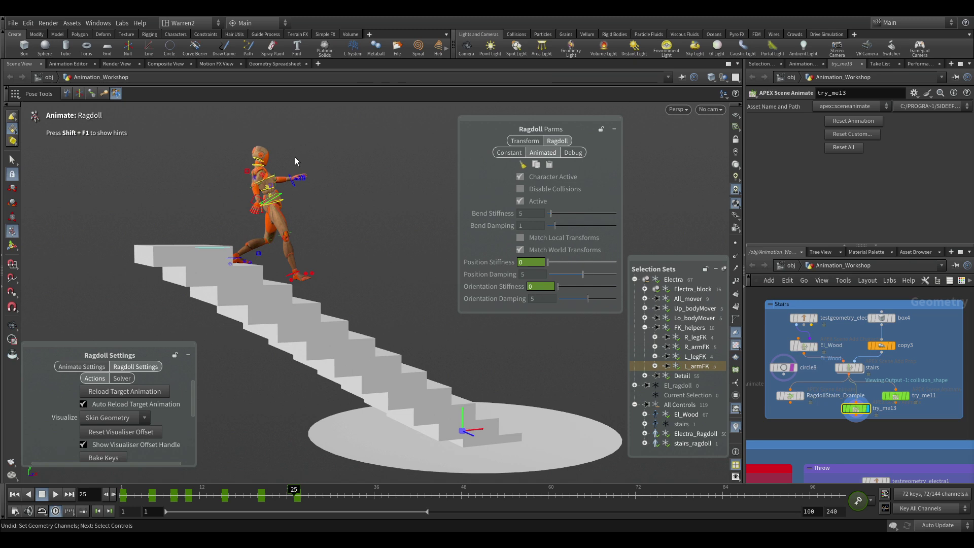
# - Tilt the neck back at frame 25 and scrub the timeline to preview the fall
pyautogui.click(260, 159)
pyautogui.moveTo(282, 160); pyautogui.dragTo(277, 146)
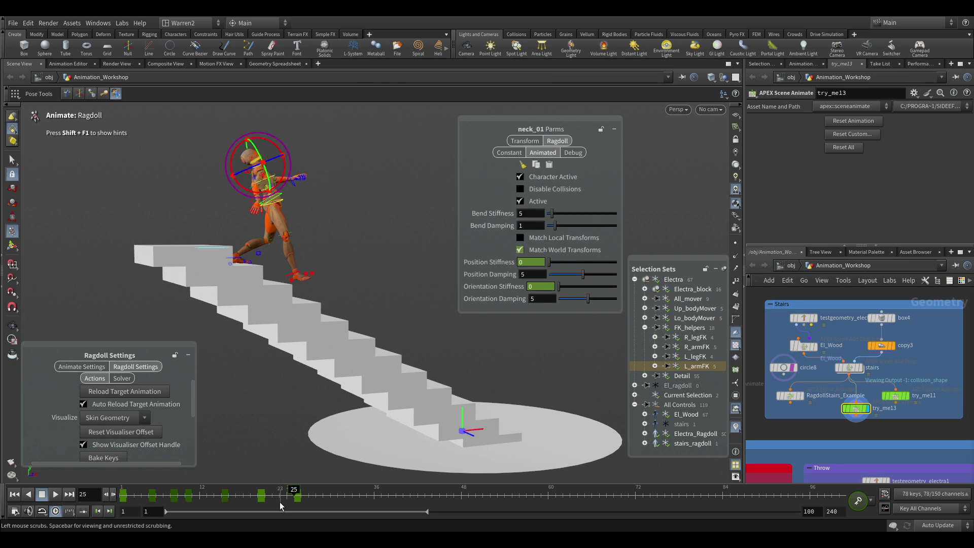
pyautogui.moveTo(291, 491); pyautogui.dragTo(429, 486)
pyautogui.keyDown('alt'); pyautogui.moveTo(449, 430); pyautogui.dragTo(374, 431); pyautogui.keyUp('alt')
pyautogui.moveTo(292, 491); pyautogui.dragTo(206, 490)
# - Set the constant ragdoll Friction of stairs_ragdoll to 0.5 and scrub the timeline to test the fall
pyautogui.click(695, 444)
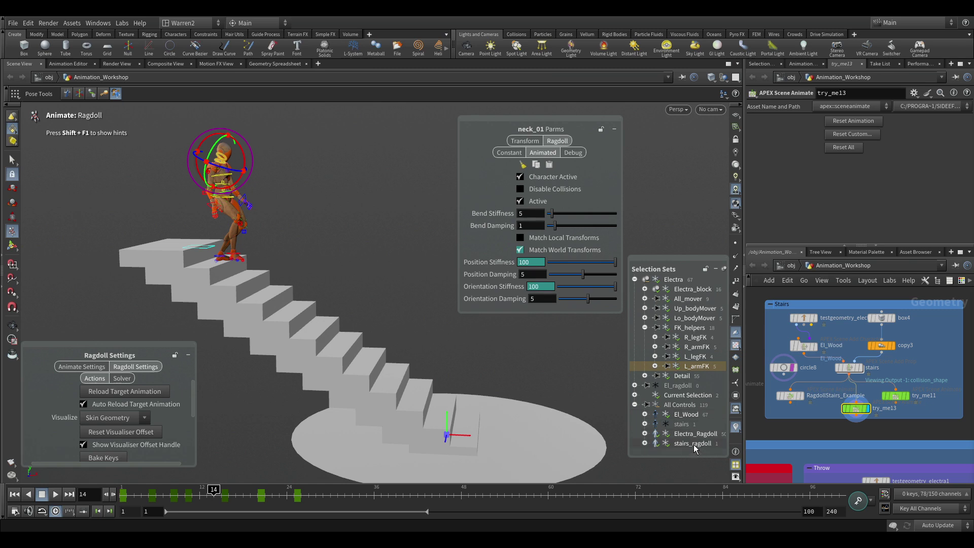
pyautogui.click(507, 153)
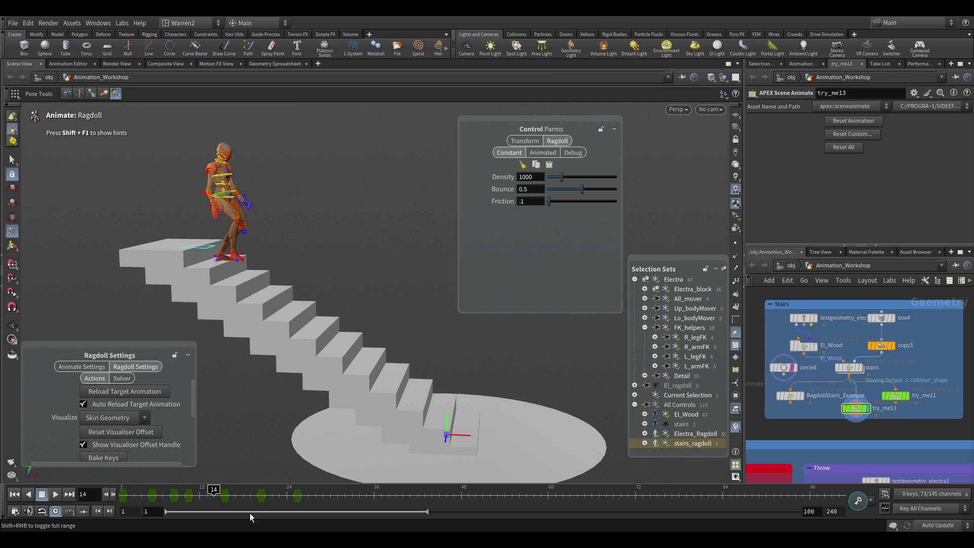
pyautogui.moveTo(181, 495); pyautogui.dragTo(398, 479)
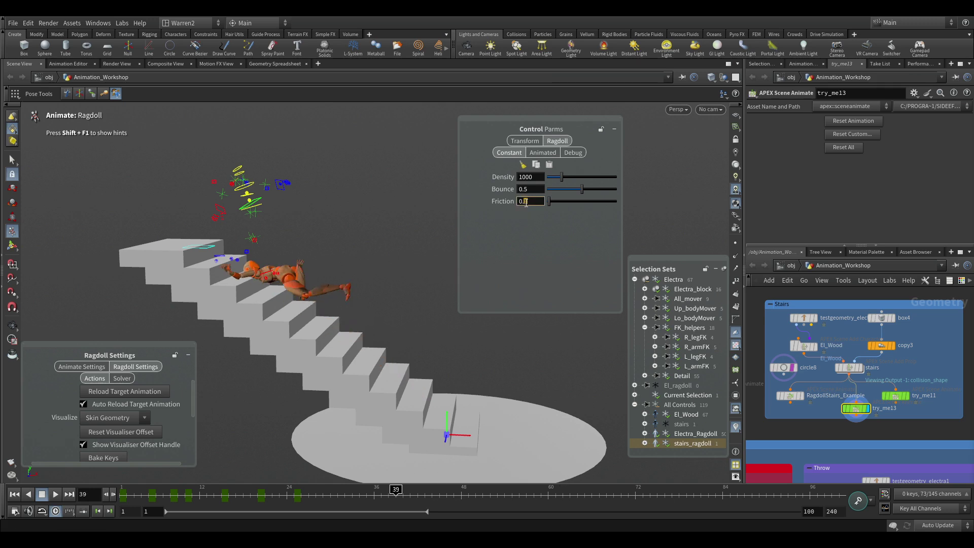
pyautogui.press('Return')
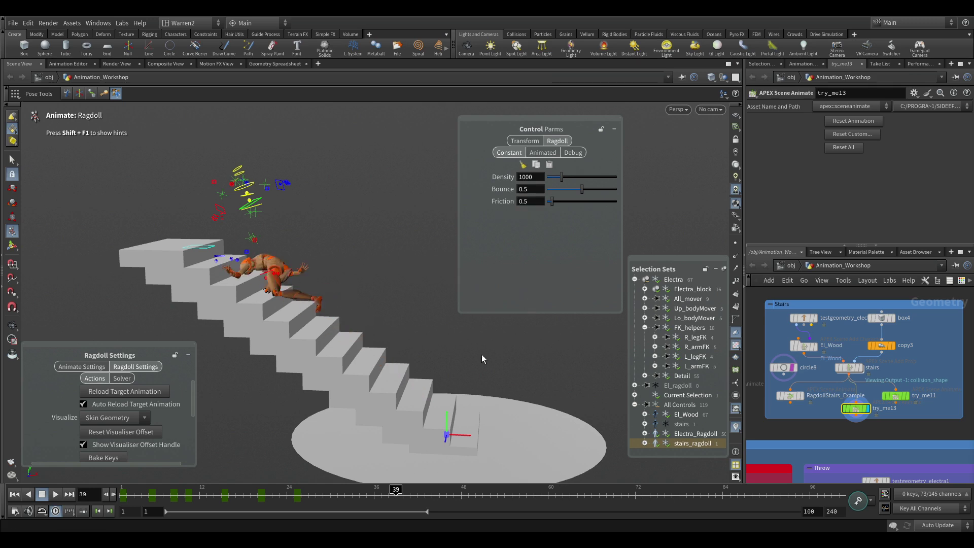
pyautogui.moveTo(278, 485); pyautogui.dragTo(490, 505)
pyautogui.moveTo(429, 513); pyautogui.dragTo(178, 508)
# - Set the constant ragdoll Friction of all Electra_Ragdoll controls to 0.5 and scrub through the simulation to frame 100
pyautogui.click(693, 435)
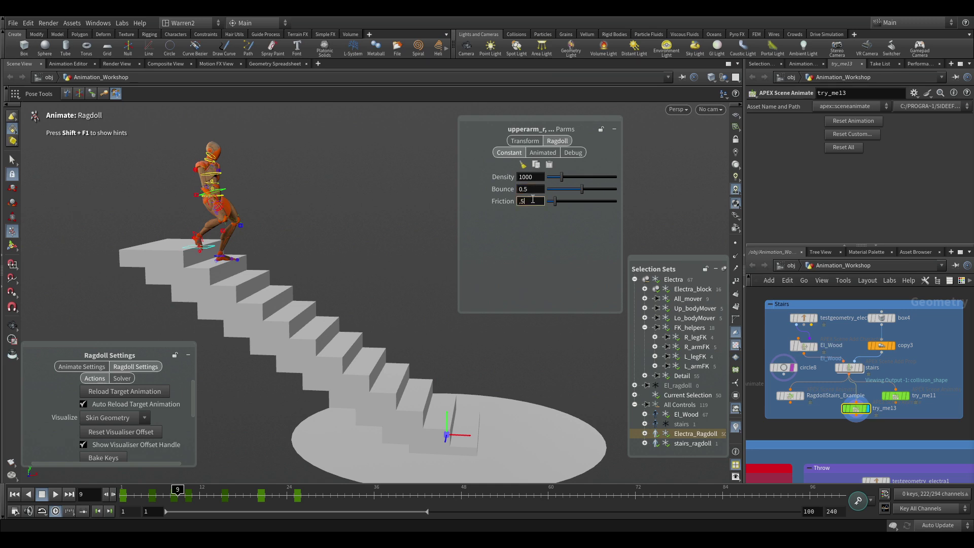
pyautogui.moveTo(154, 495); pyautogui.dragTo(638, 510)
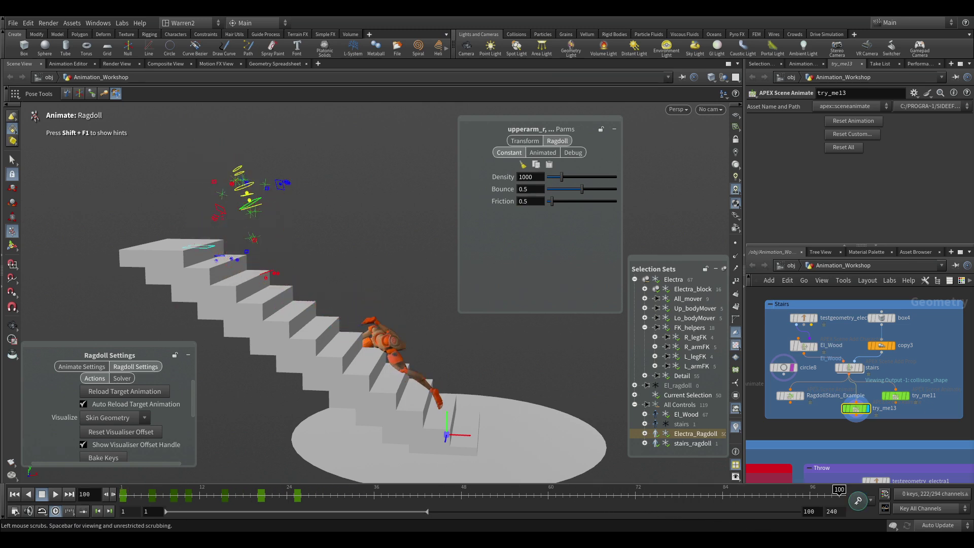
pyautogui.keyDown('alt'); pyautogui.moveTo(429, 436); pyautogui.dragTo(409, 430); pyautogui.keyUp('alt')
pyautogui.moveTo(328, 495)
pyautogui.mouseDown()
pyautogui.moveTo(206, 495)
pyautogui.moveTo(316, 492)
pyautogui.mouseUp()
# - Refine the right foot's pose over the stairs at frame 25 and scrub back toward the start
pyautogui.keyDown('alt'); pyautogui.moveTo(301, 296); pyautogui.dragTo(358, 296); pyautogui.keyUp('alt')
pyautogui.moveTo(291, 495)
pyautogui.mouseDown()
pyautogui.moveTo(311, 496)
pyautogui.moveTo(163, 496)
pyautogui.moveTo(301, 498)
pyautogui.mouseUp()
pyautogui.click(273, 277)
pyautogui.click(296, 491)
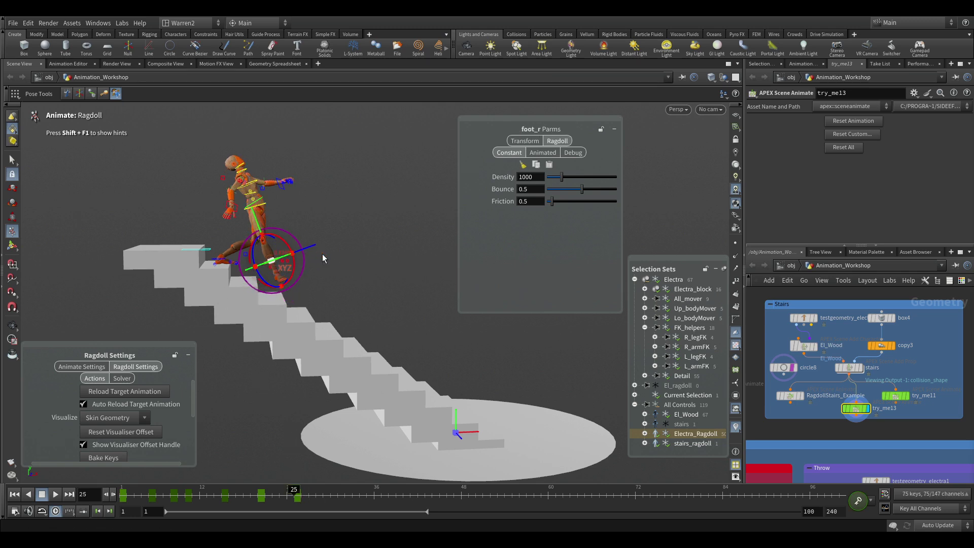
pyautogui.click(265, 246)
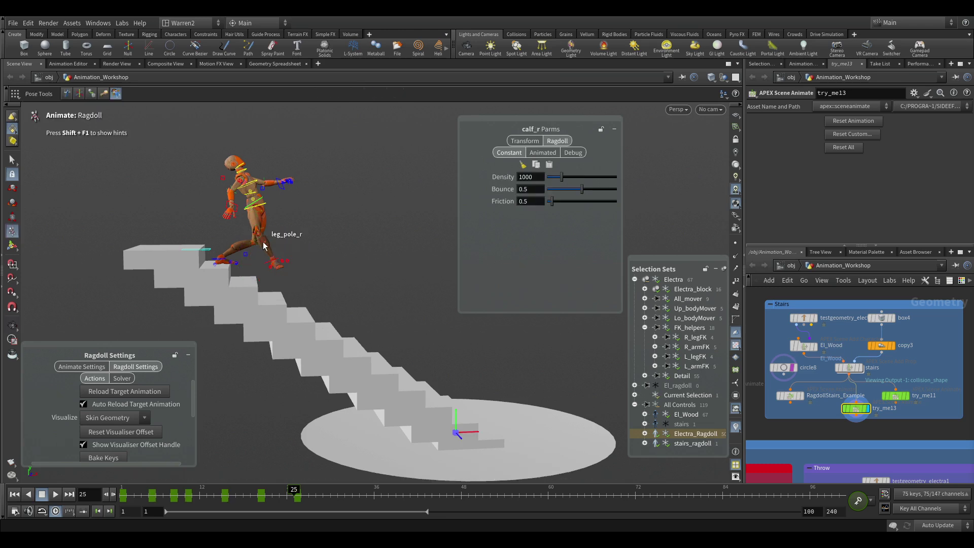
pyautogui.keyDown('alt'); pyautogui.moveTo(265, 245); pyautogui.dragTo(305, 274); pyautogui.keyUp('alt')
pyautogui.click(264, 264)
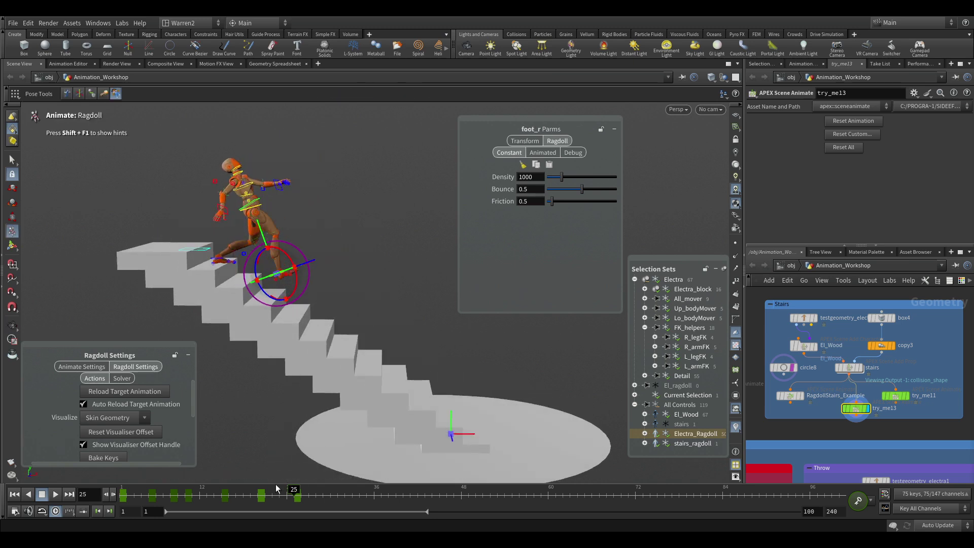
pyautogui.moveTo(239, 488); pyautogui.dragTo(163, 494)
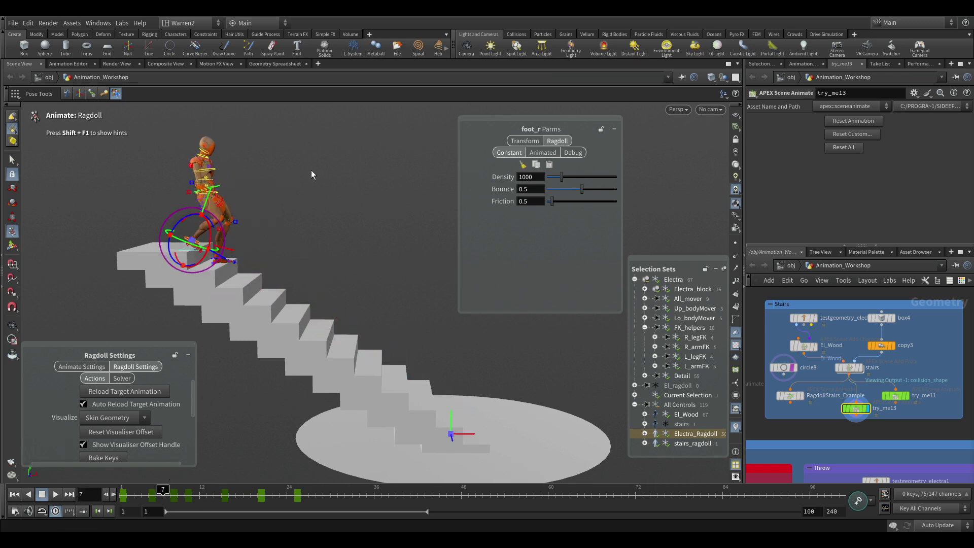
# - Record the ragdoll poses of the El_Wood controls to a new layer from frame 20 to frame 79
pyautogui.click(683, 435)
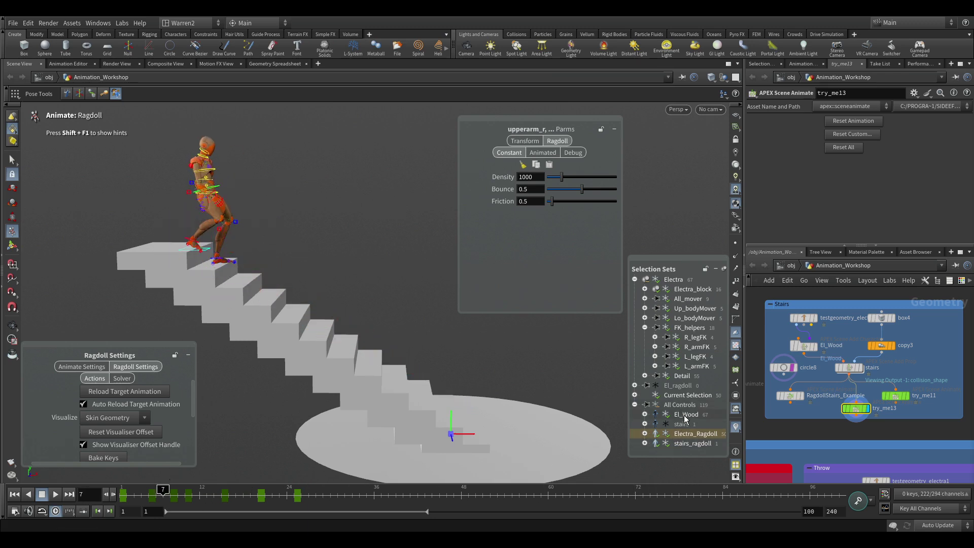
pyautogui.click(685, 415)
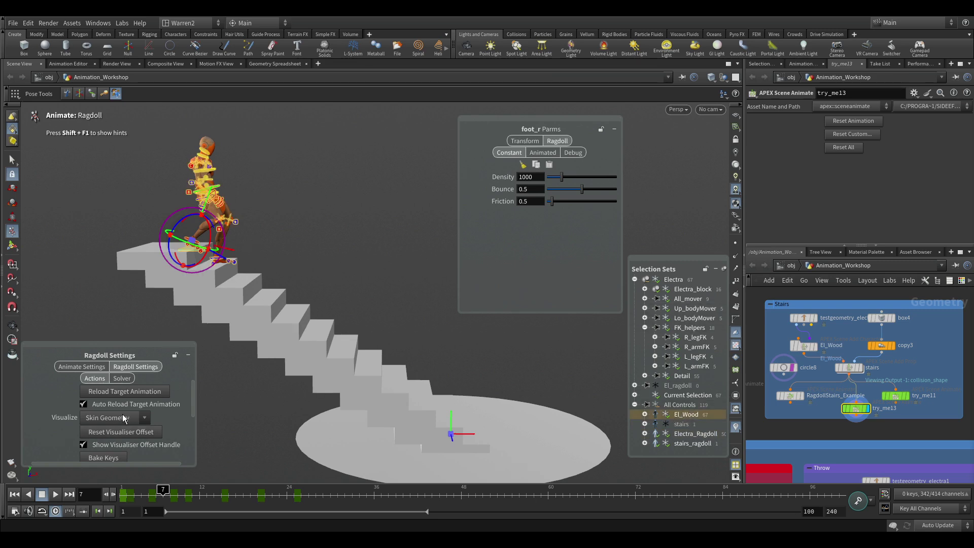
pyautogui.moveTo(147, 343); pyautogui.dragTo(148, 300)
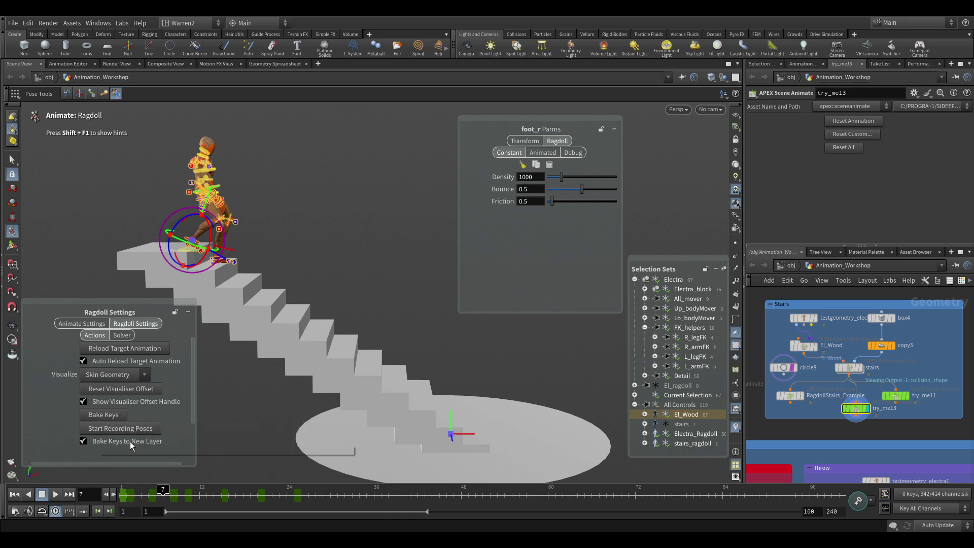
pyautogui.moveTo(269, 495)
pyautogui.mouseDown()
pyautogui.moveTo(291, 495)
pyautogui.moveTo(264, 503)
pyautogui.moveTo(296, 493)
pyautogui.moveTo(259, 496)
pyautogui.mouseUp()
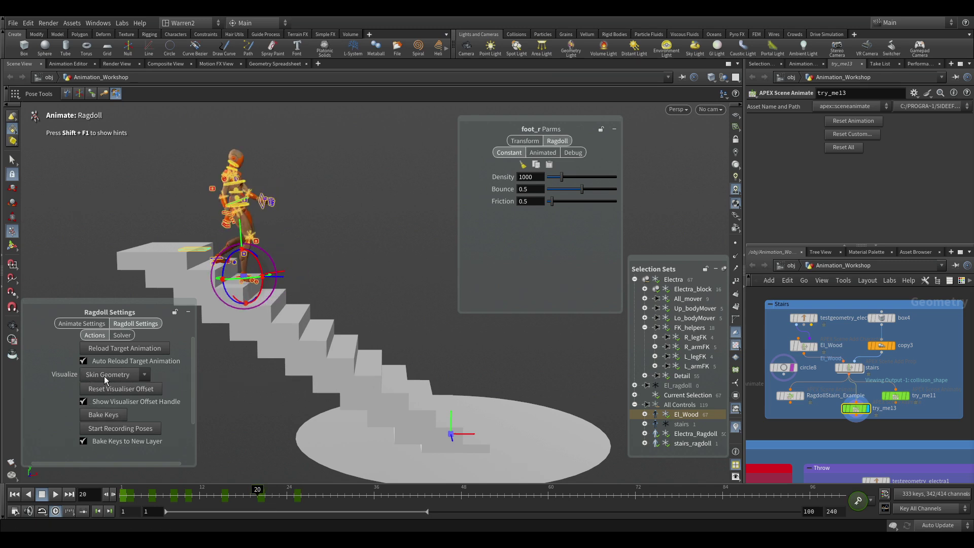
pyautogui.click(103, 429)
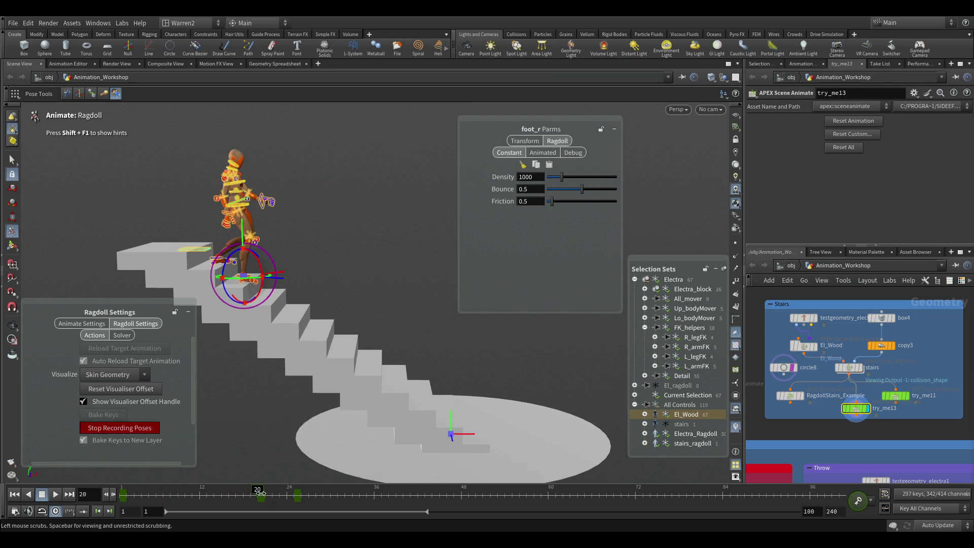
pyautogui.moveTo(260, 492); pyautogui.dragTo(688, 496)
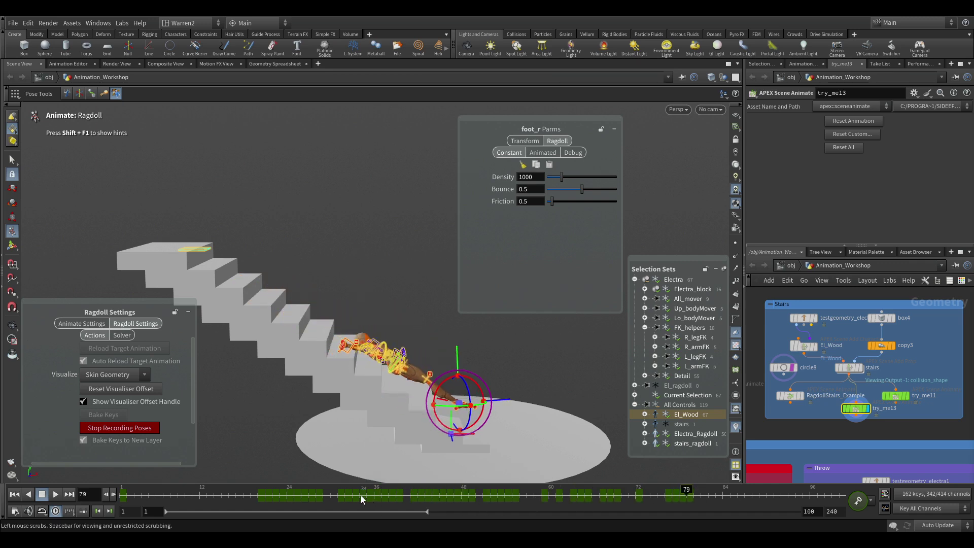
pyautogui.click(120, 428)
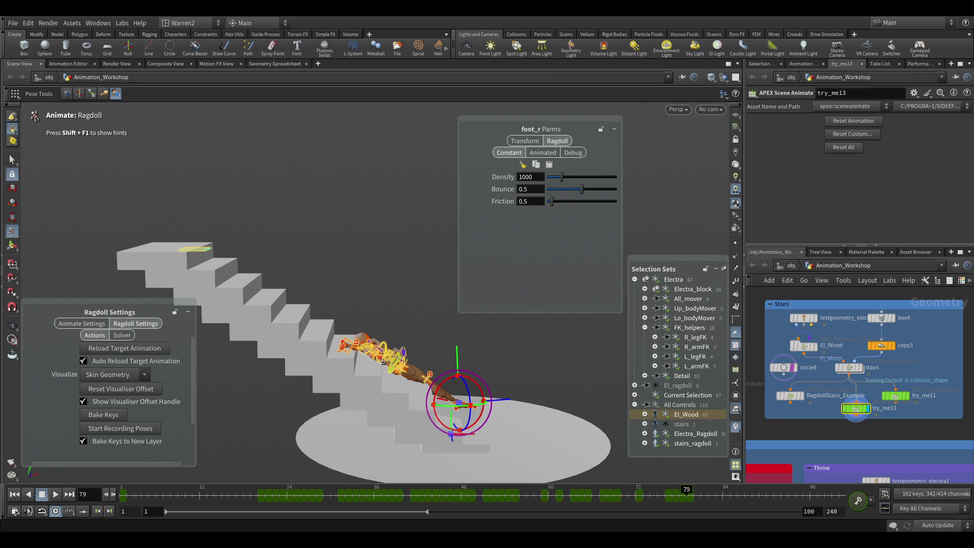
# - Select the ragdoll animation layer, leave the ragdoll tool, and show the El_Wood and stairs geometry
pyautogui.click(801, 64)
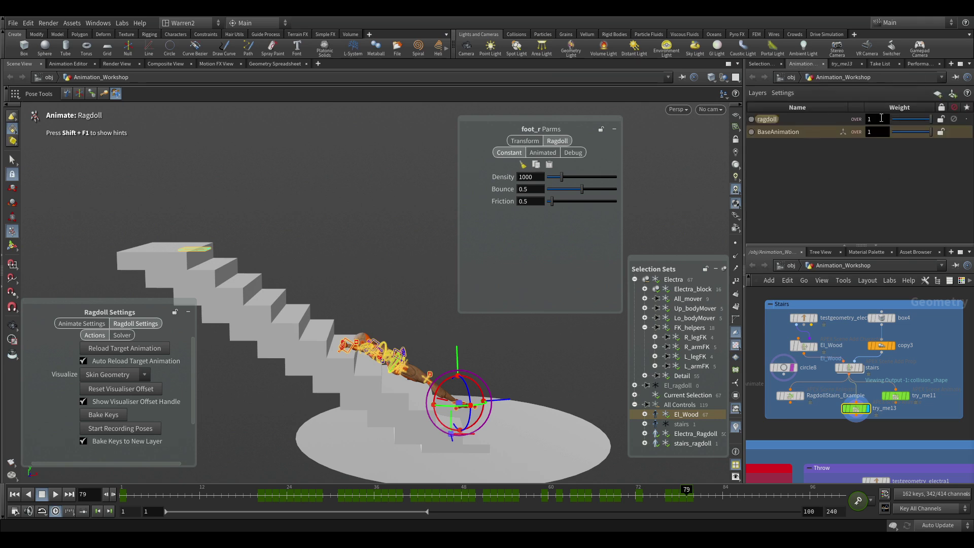
pyautogui.click(800, 119)
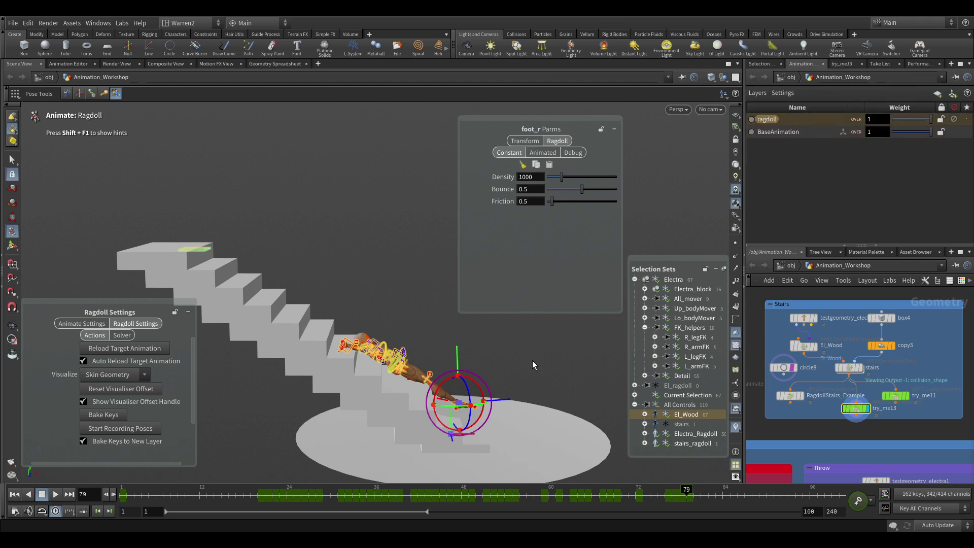
pyautogui.press('n')
pyautogui.click(534, 325)
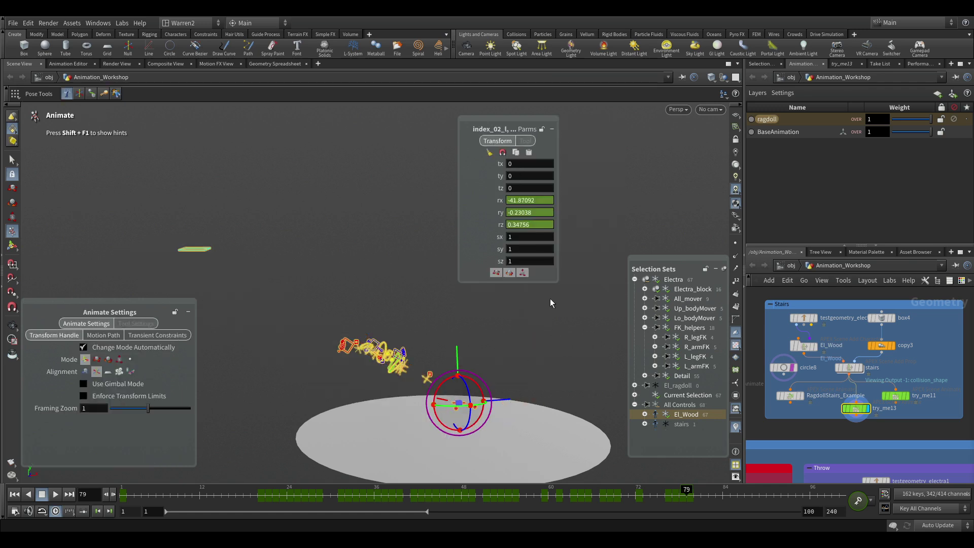
pyautogui.click(655, 415)
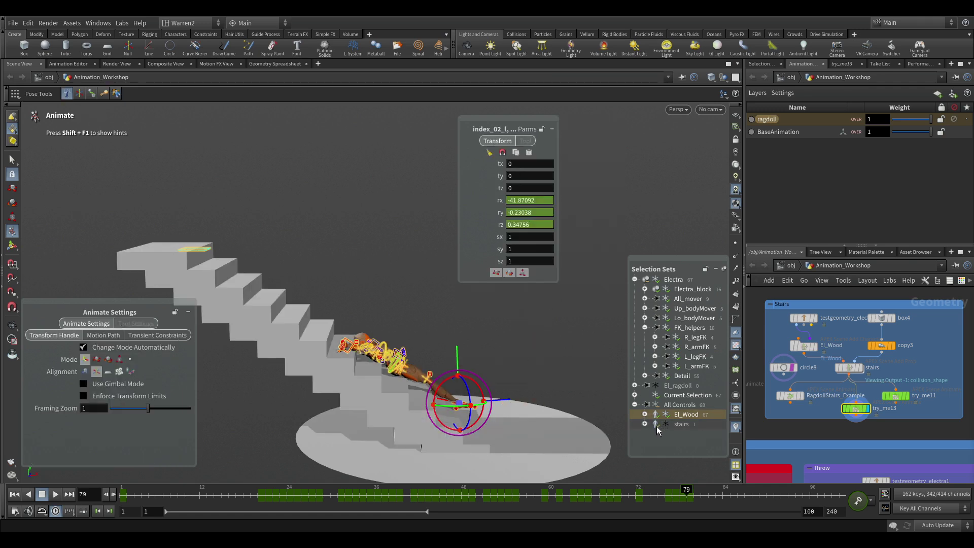
# - Select the hips control and scrub through the recorded fall to review the baked animation
pyautogui.moveTo(331, 494); pyautogui.dragTo(188, 496)
pyautogui.click(307, 157)
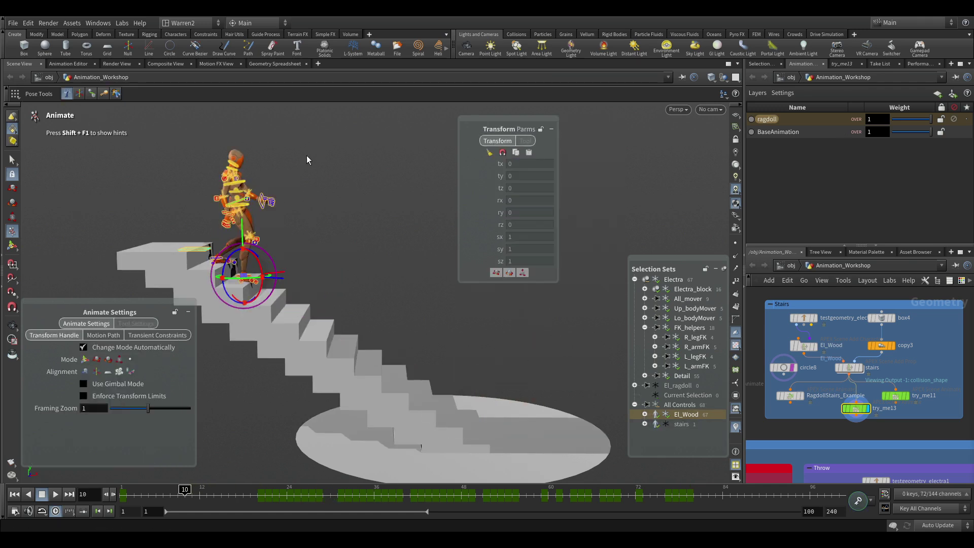
pyautogui.click(246, 209)
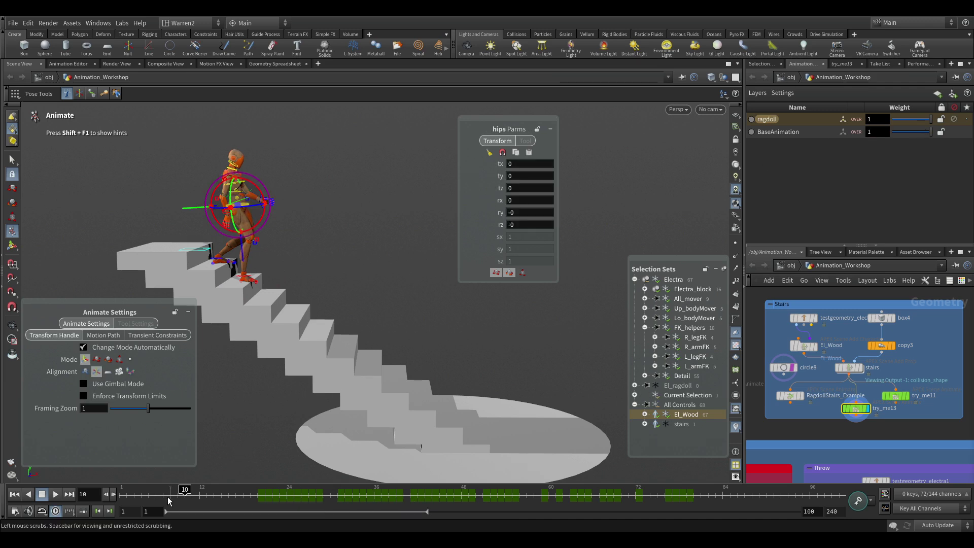
pyautogui.moveTo(231, 495); pyautogui.dragTo(585, 502)
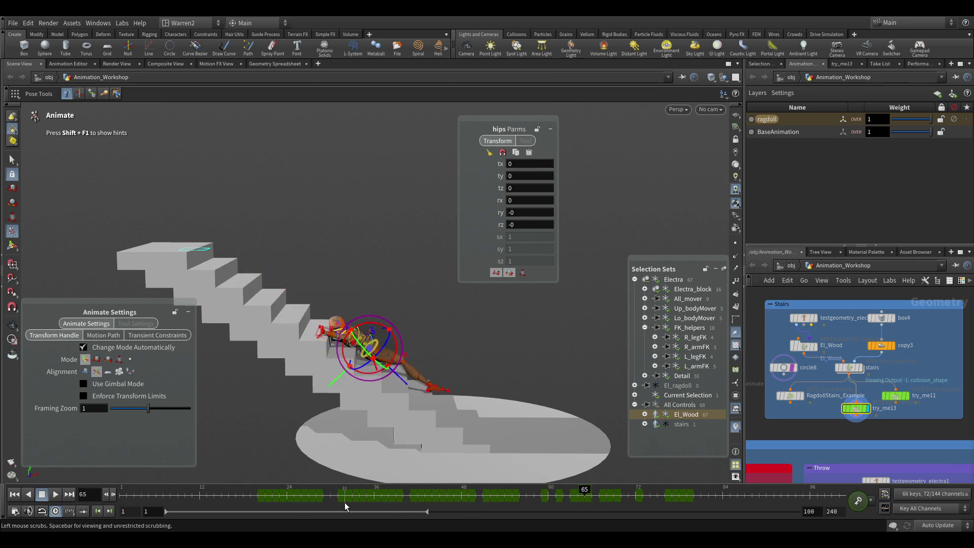
pyautogui.moveTo(319, 496); pyautogui.dragTo(580, 498)
pyautogui.click(330, 495)
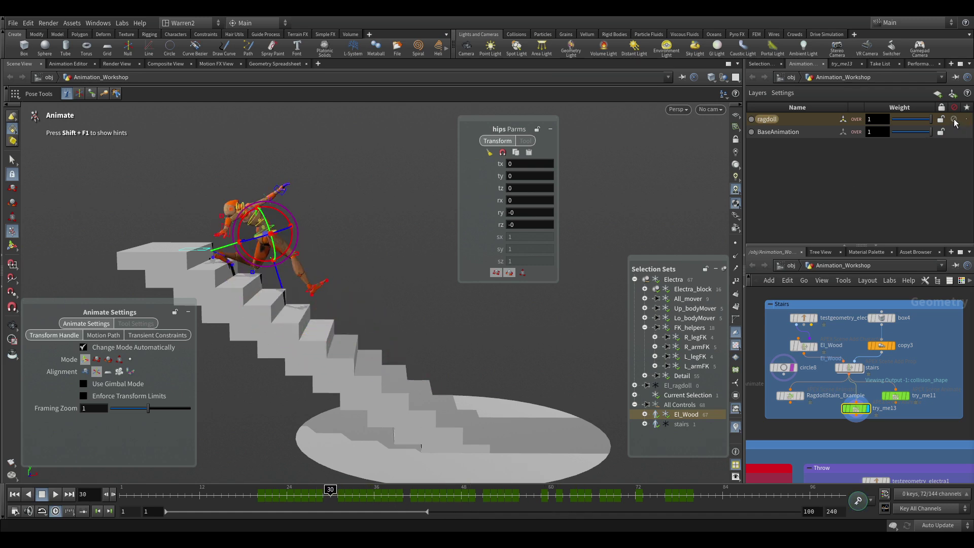
# - Mute the ragdoll layer and inspect the character's pose on the stairs at frame 20 from several angles
pyautogui.click(954, 121)
pyautogui.moveTo(329, 496); pyautogui.dragTo(257, 507)
pyautogui.keyDown('alt'); pyautogui.moveTo(495, 338); pyautogui.dragTo(391, 333); pyautogui.keyUp('alt')
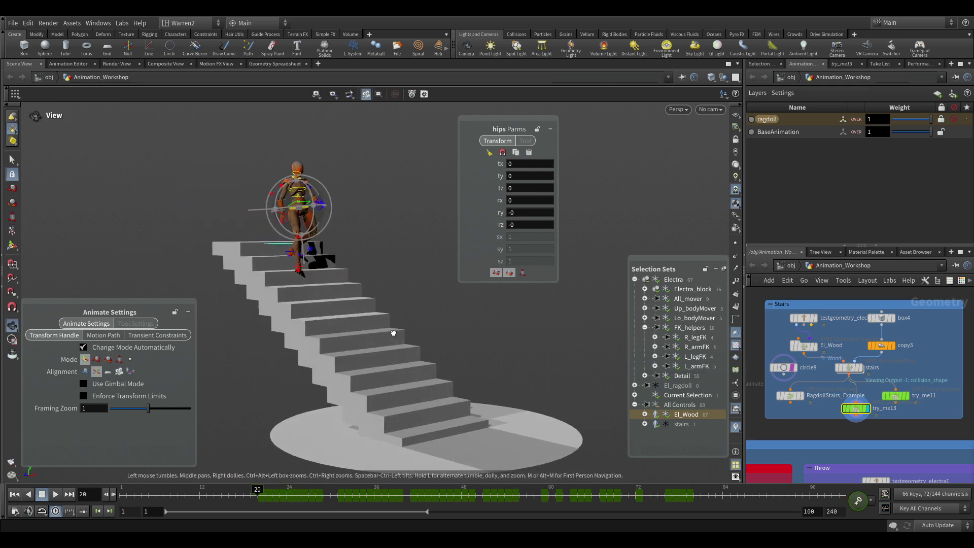
pyautogui.keyDown('alt'); pyautogui.moveTo(390, 332); pyautogui.dragTo(457, 320, button='right'); pyautogui.keyUp('alt')
pyautogui.press('q')
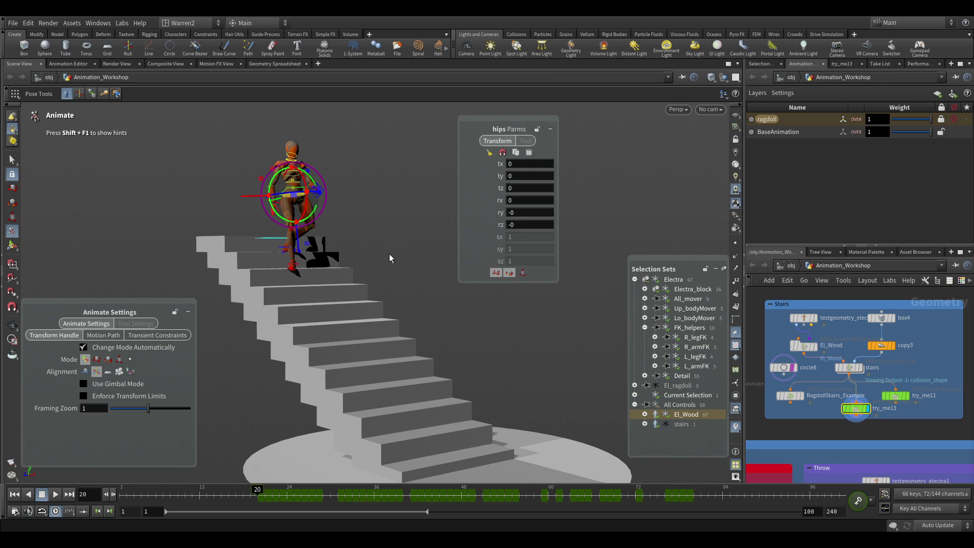
pyautogui.keyDown('alt'); pyautogui.moveTo(311, 322); pyautogui.dragTo(377, 326); pyautogui.keyUp('alt')
pyautogui.press('Return')
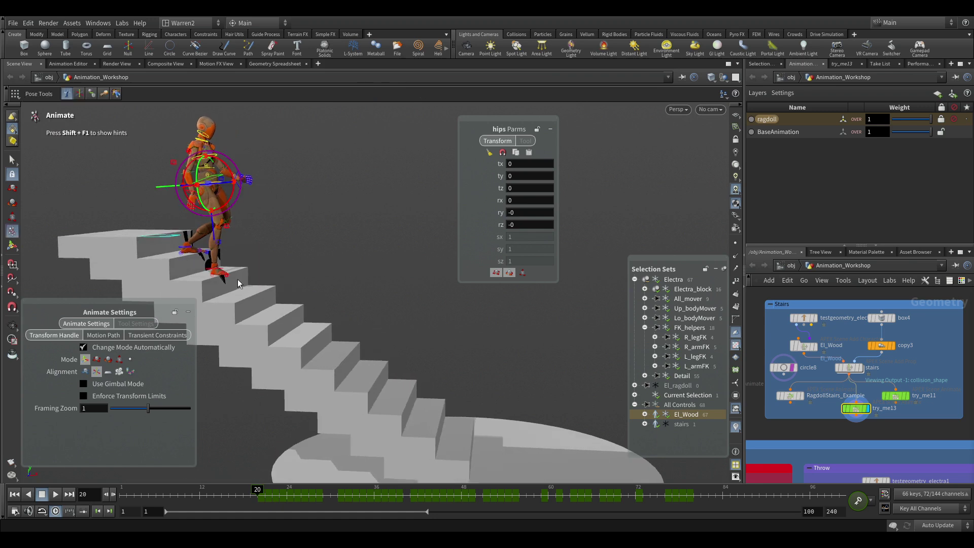
pyautogui.keyDown('alt'); pyautogui.moveTo(266, 304); pyautogui.dragTo(297, 304); pyautogui.keyUp('alt')
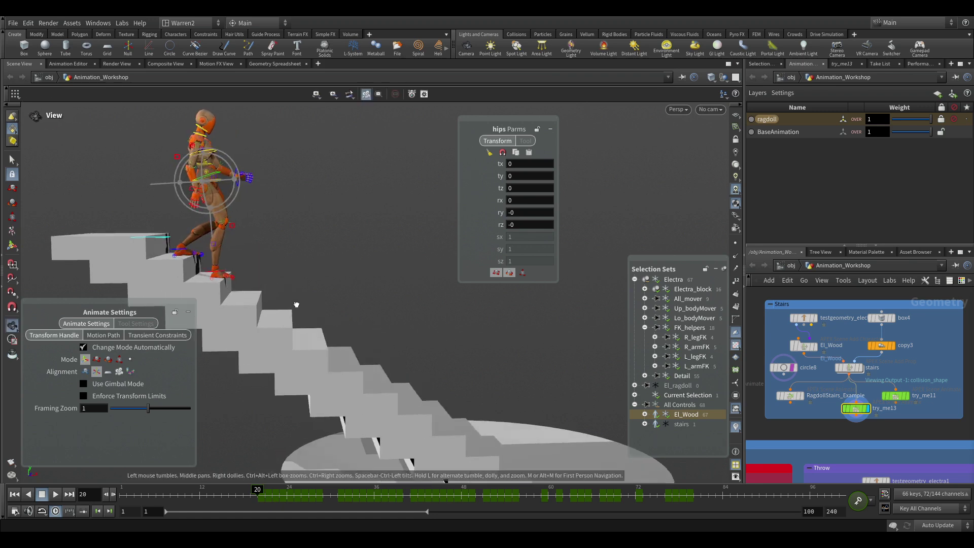